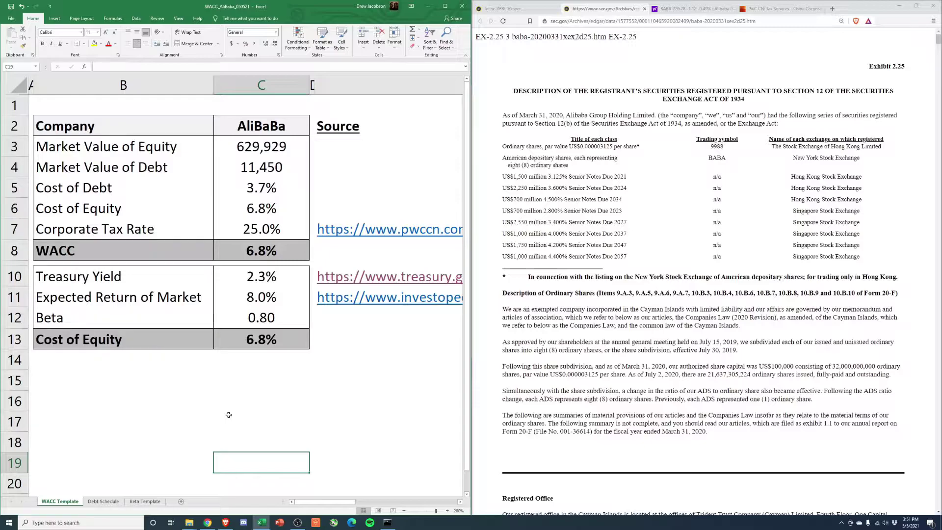
Replace the Market Value of Equity in C3 with Yahoo Finance's 626,119 market cap.
left_click_drag(88, 145, 260, 139)
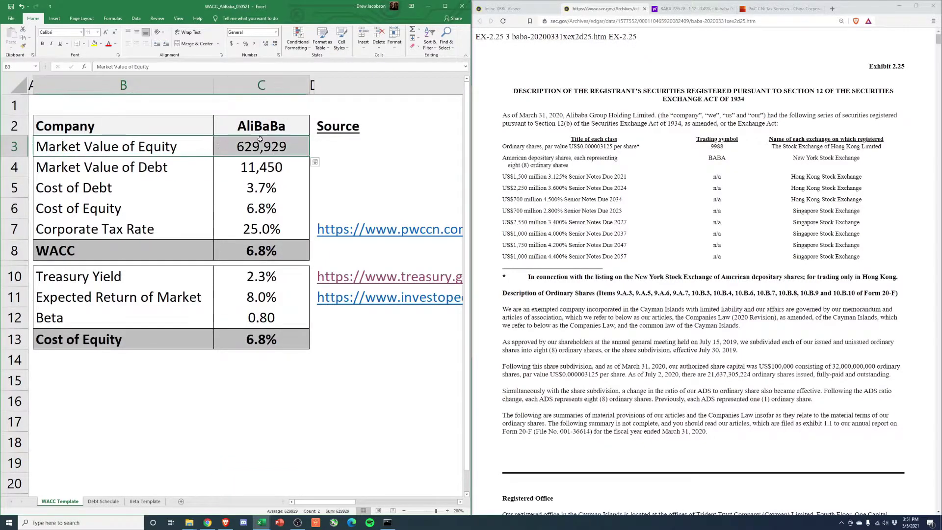
left_click(706, 8)
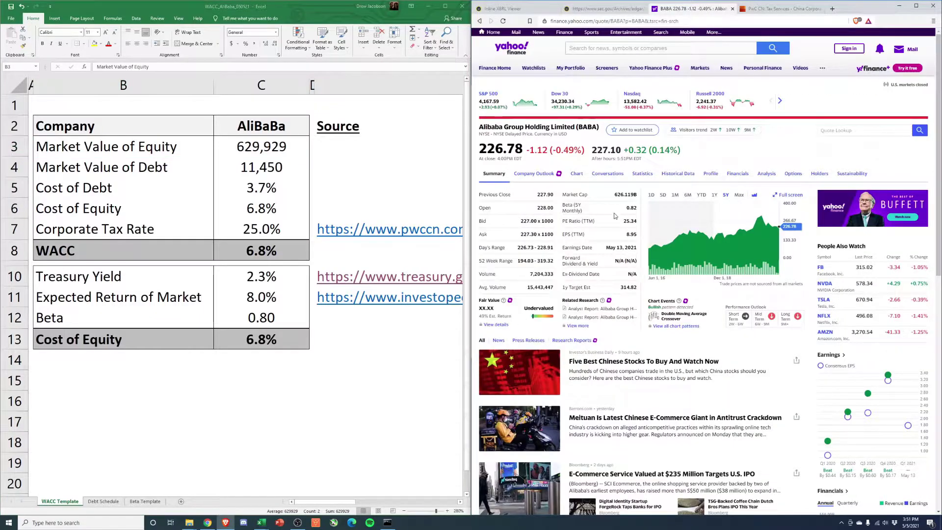
left_click(272, 146)
type("626119")
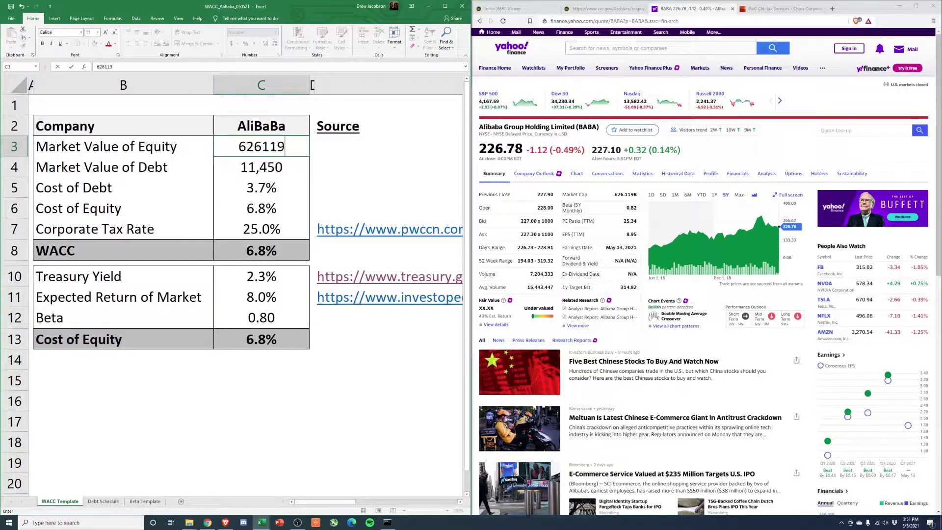
key("Return")
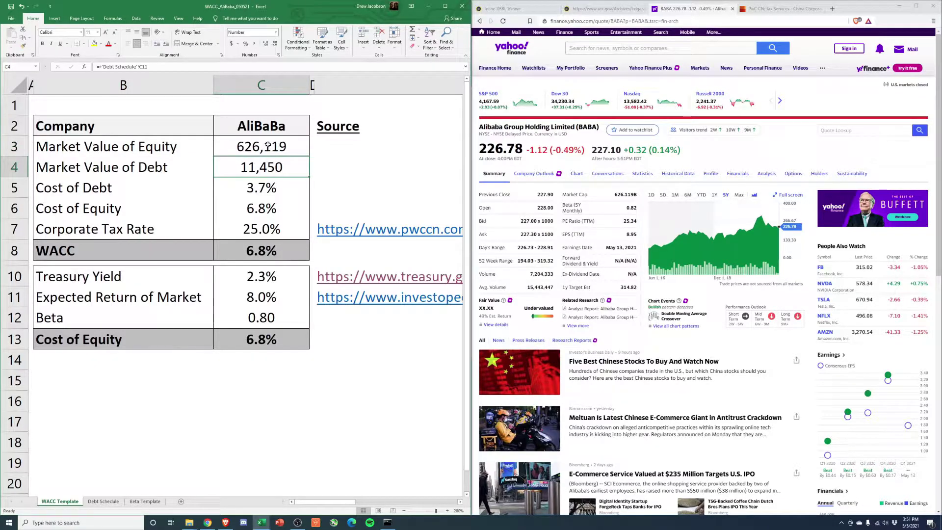
left_click(268, 146)
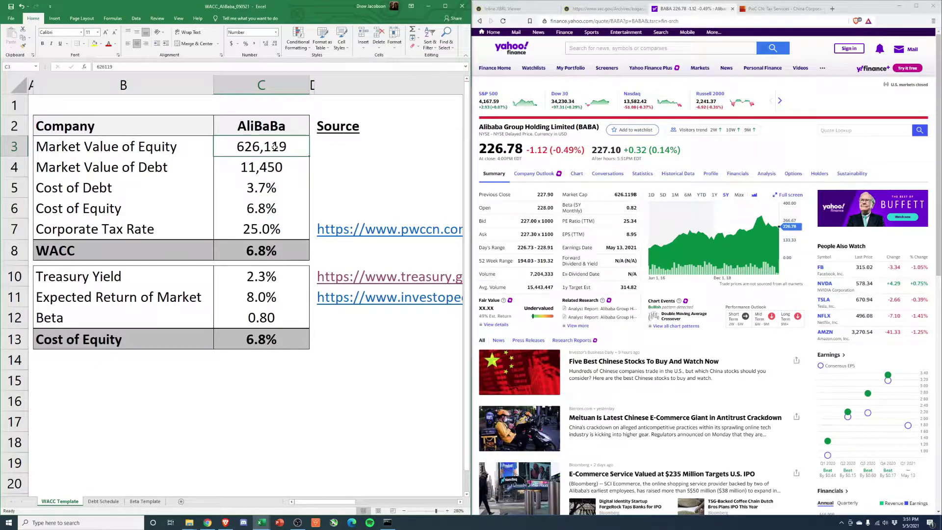
left_click(242, 176)
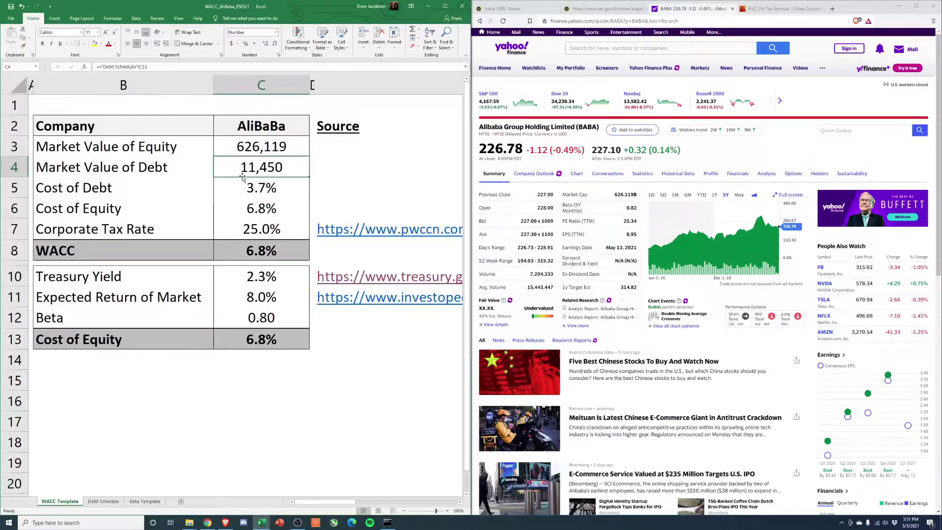
left_click(103, 501)
left_click(116, 211)
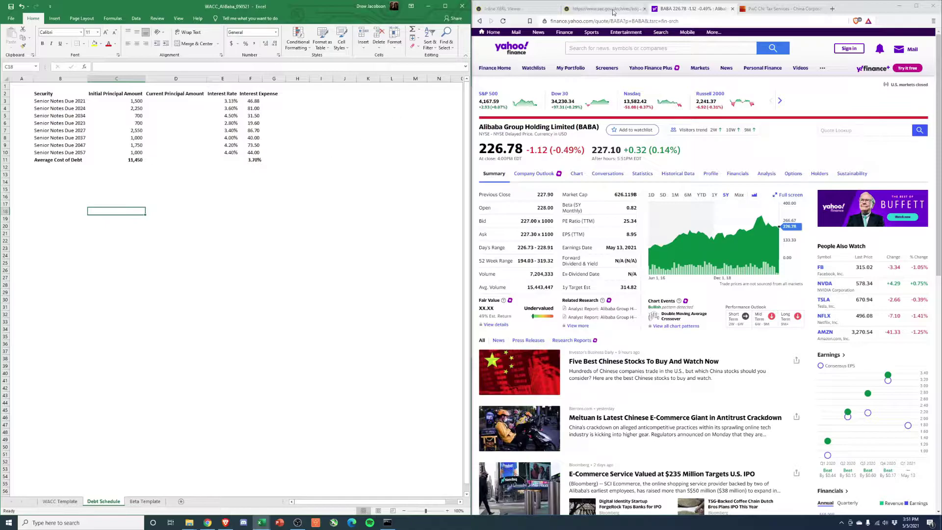
left_click(601, 8)
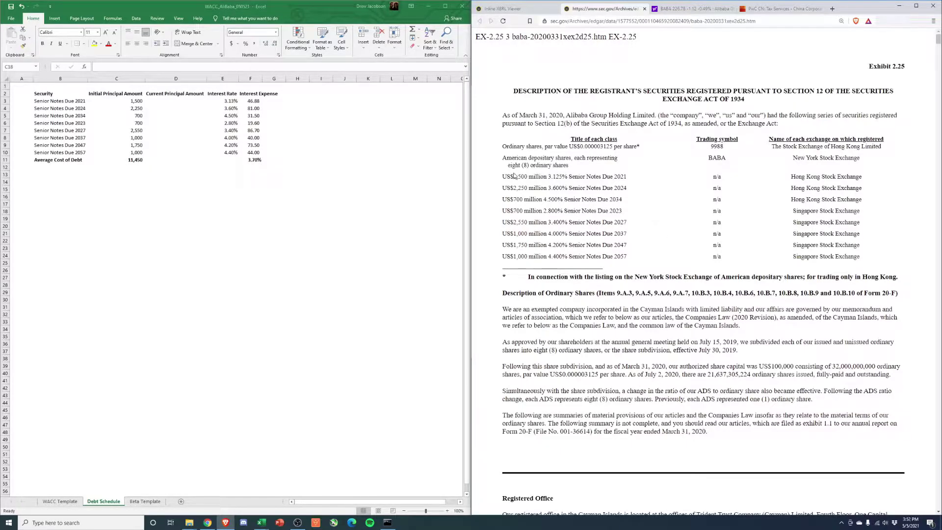
left_click_drag(502, 137, 628, 256)
left_click(483, 177)
left_click(135, 159)
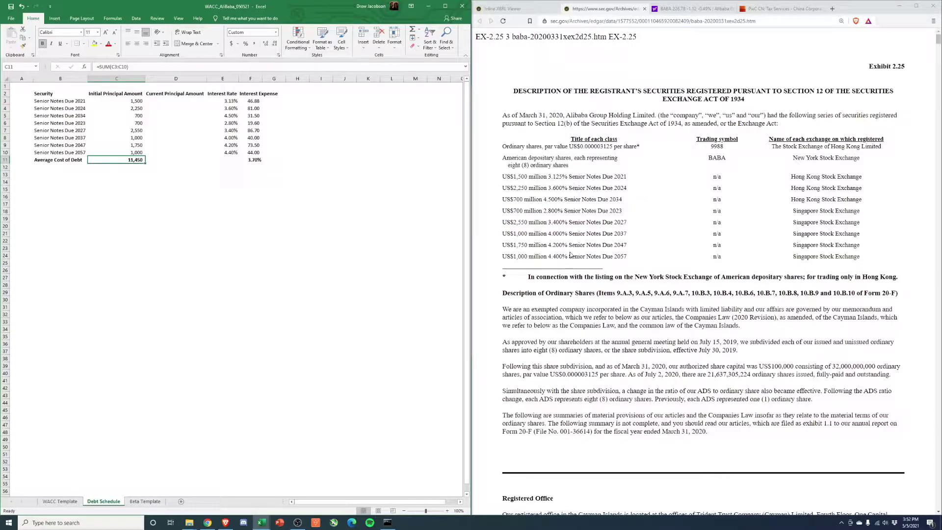
left_click_drag(135, 101, 135, 152)
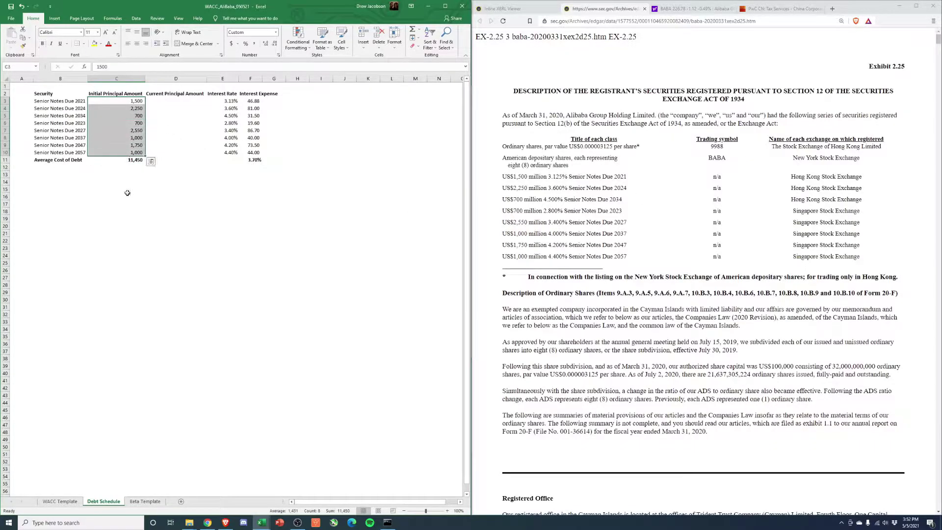
left_click(139, 161)
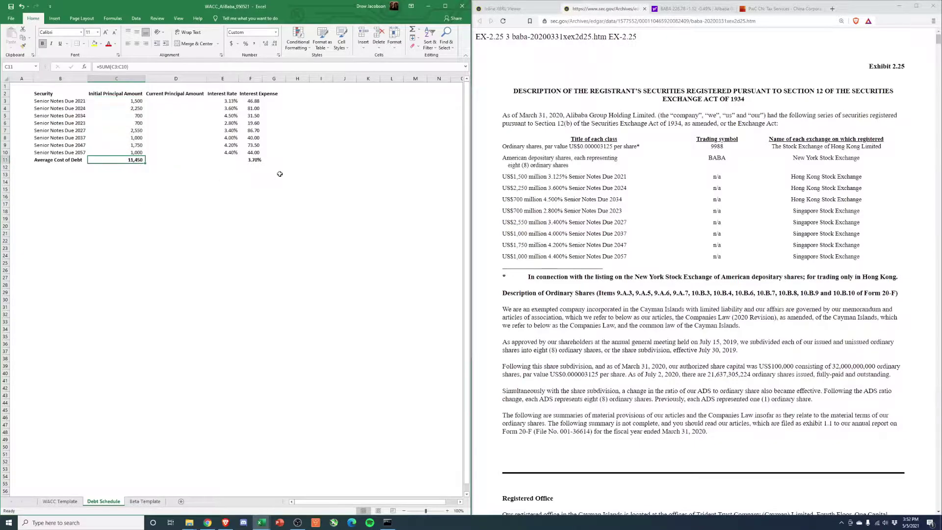
left_click(252, 161)
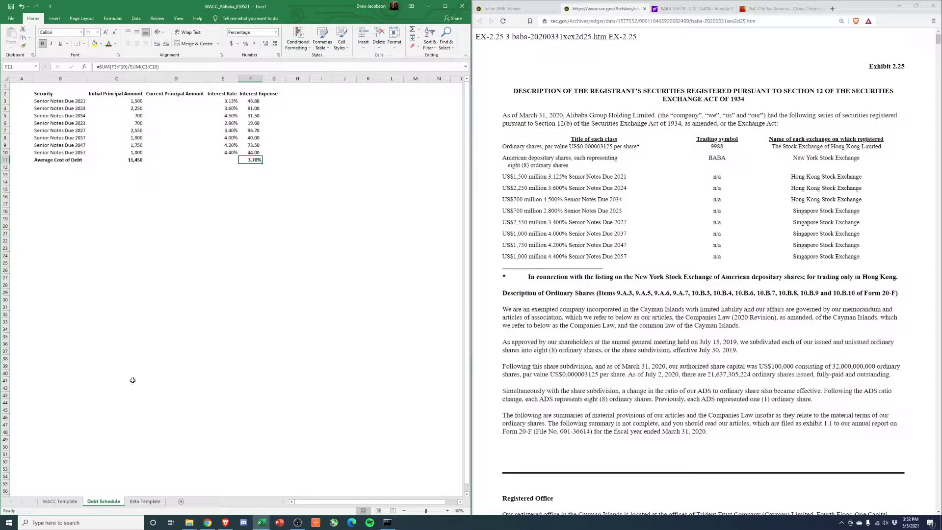
left_click(60, 501)
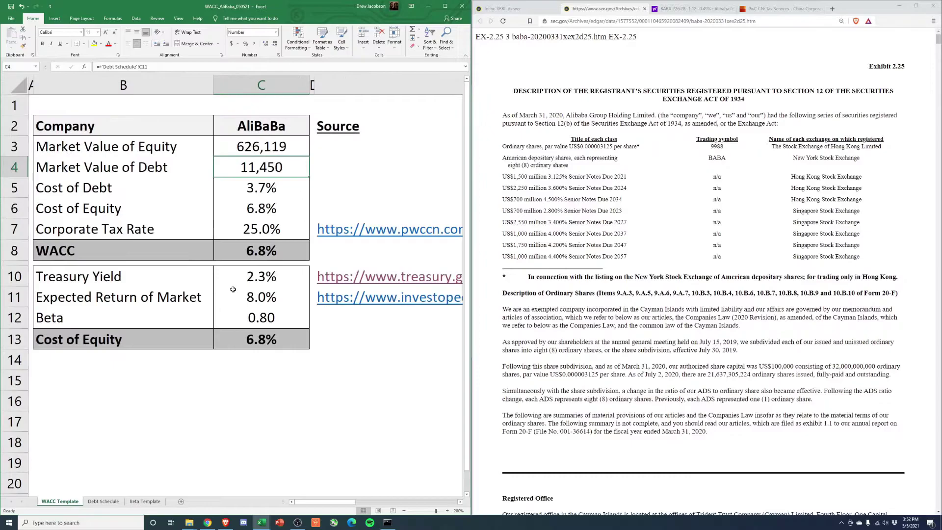
left_click(77, 191)
left_click(222, 190)
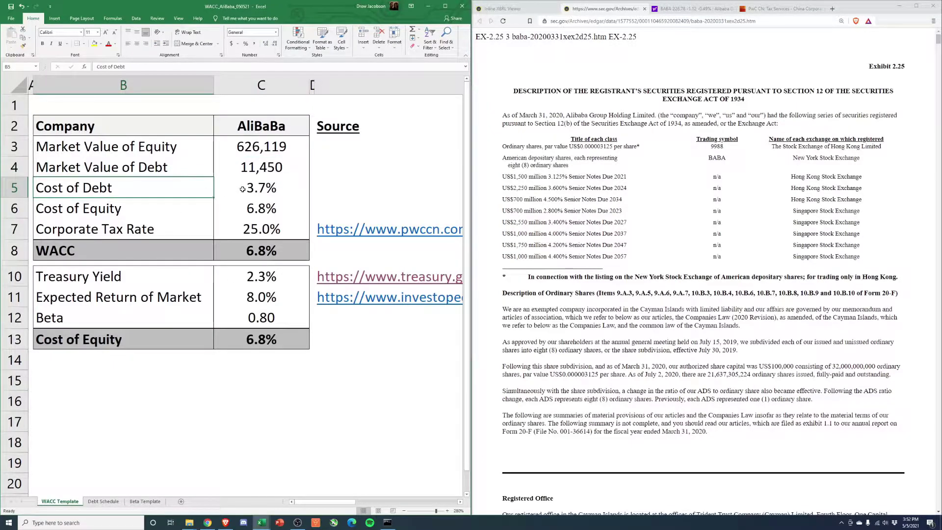
left_click(196, 209)
left_click(280, 208)
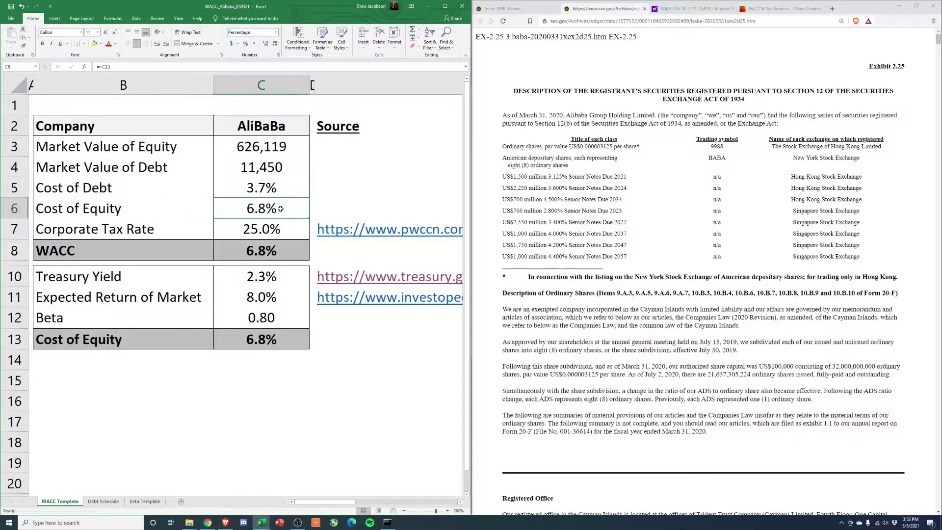
left_click(252, 275)
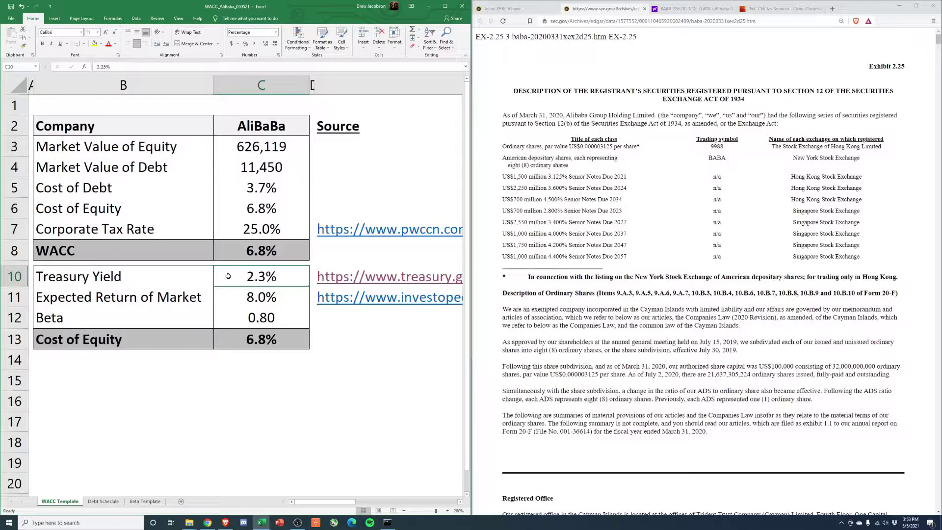
Review the Expected Return of Market and Beta cells, then go to the Beta Template sheet.
left_click(225, 297)
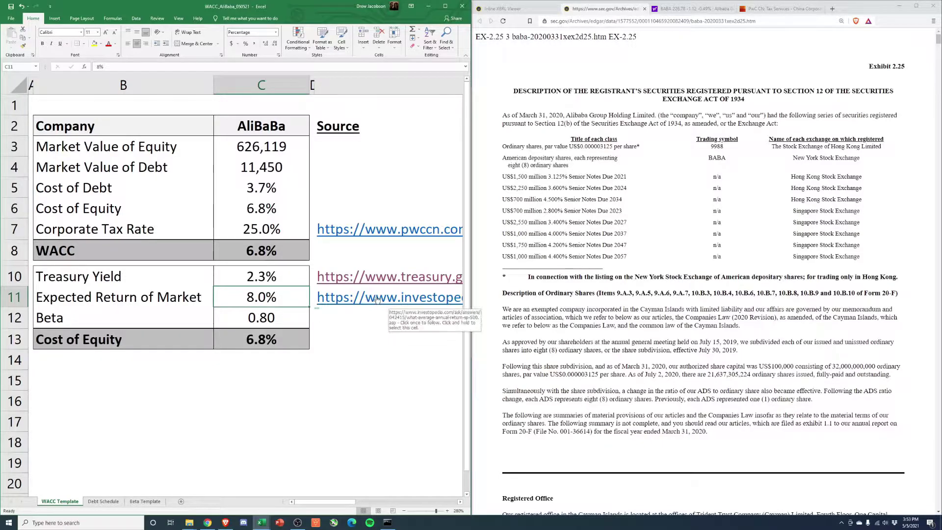
left_click(172, 324)
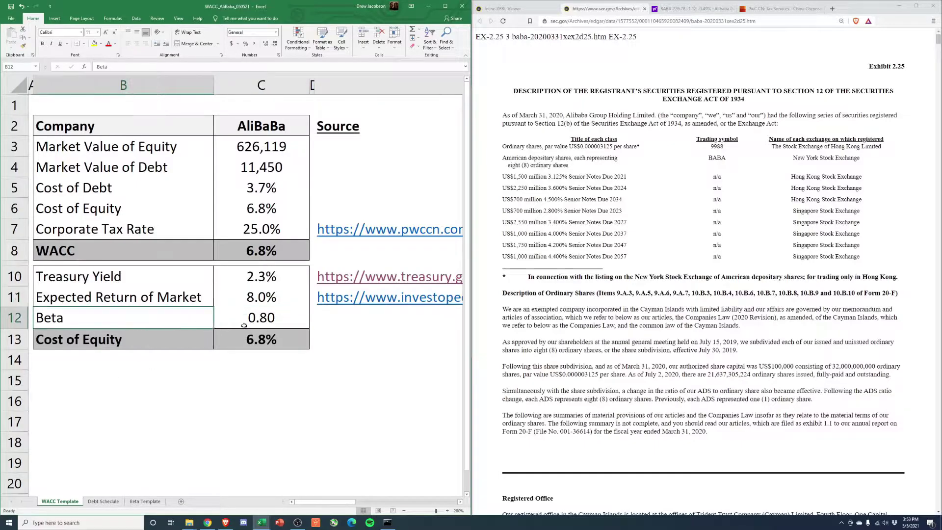
left_click(256, 318)
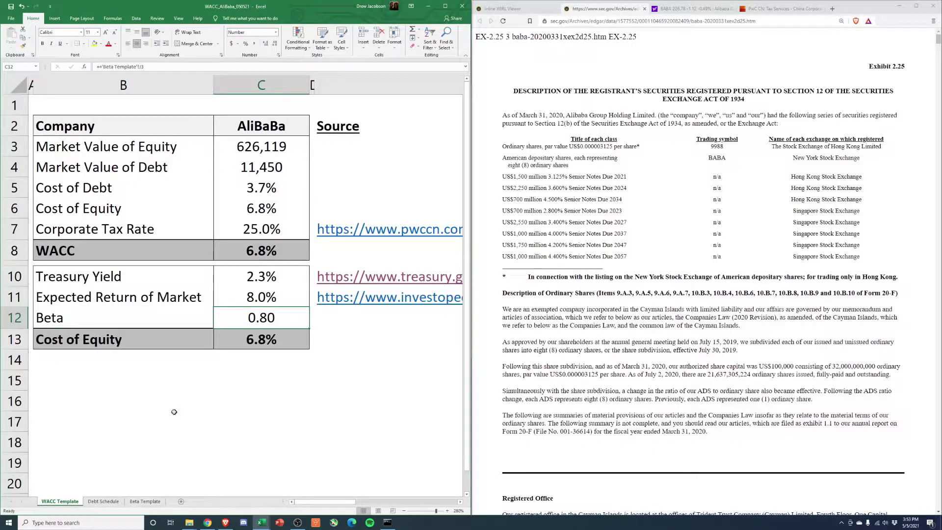
left_click(139, 500)
left_click(688, 10)
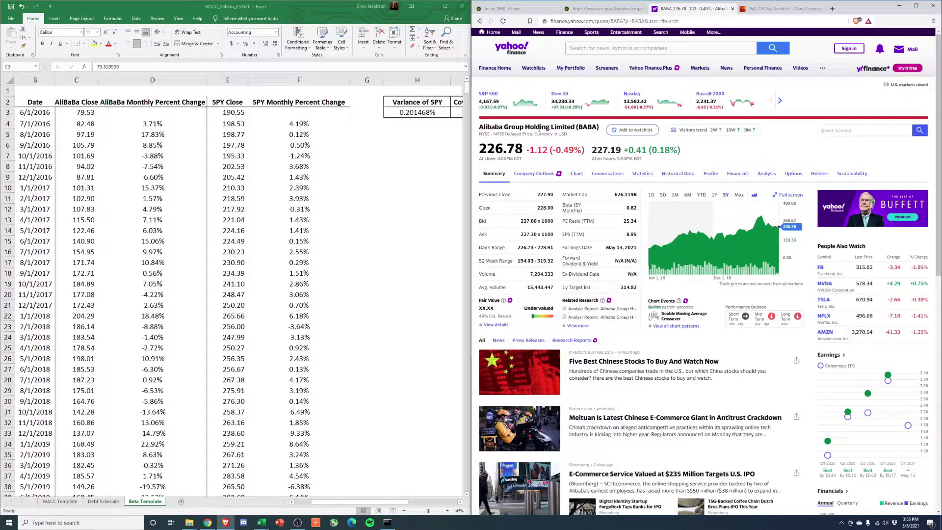
Load Alibaba's Yahoo Finance historical prices for five years at monthly frequency.
left_click(692, 174)
left_click(580, 205)
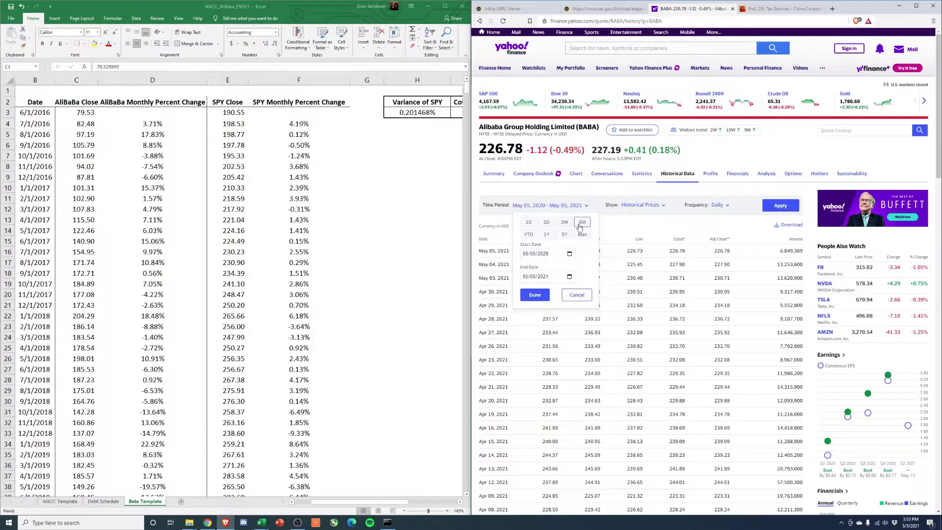
left_click(565, 235)
left_click(721, 205)
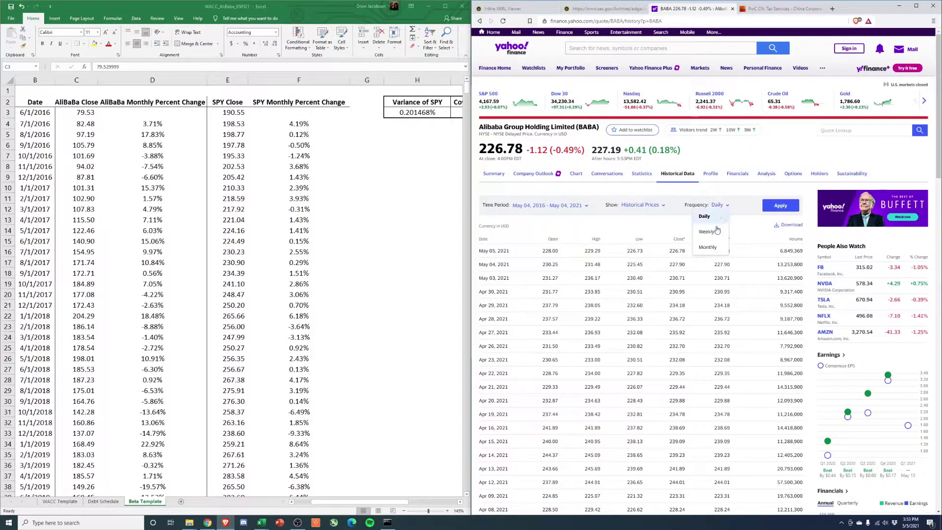
left_click(707, 246)
left_click(776, 206)
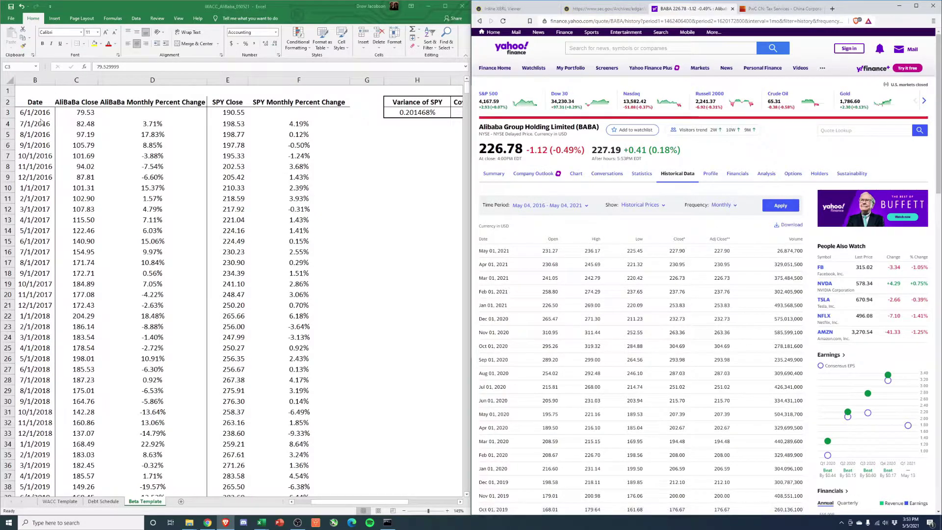
Check the Date and AliBaBa Close columns and D6's =(C6/C5)-1 change formula giving 8.85%.
left_click(38, 81)
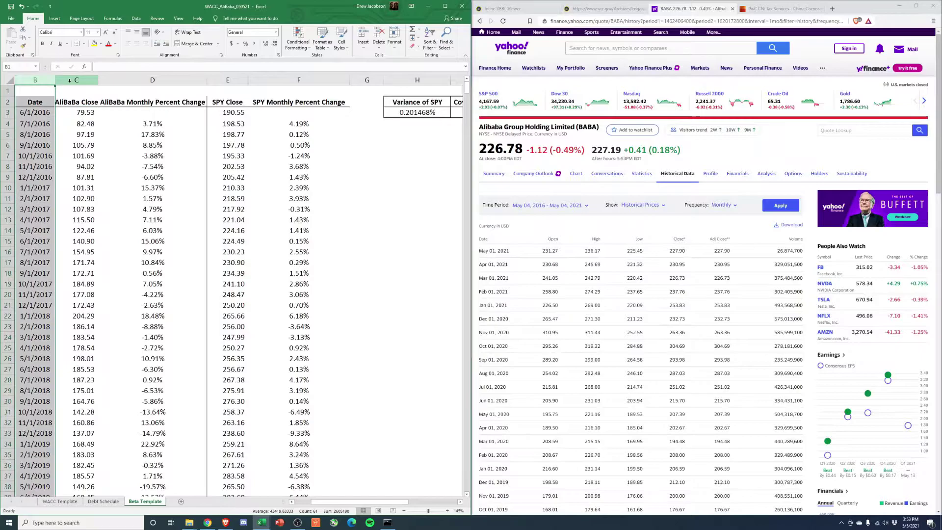
left_click(69, 80)
left_click(84, 116)
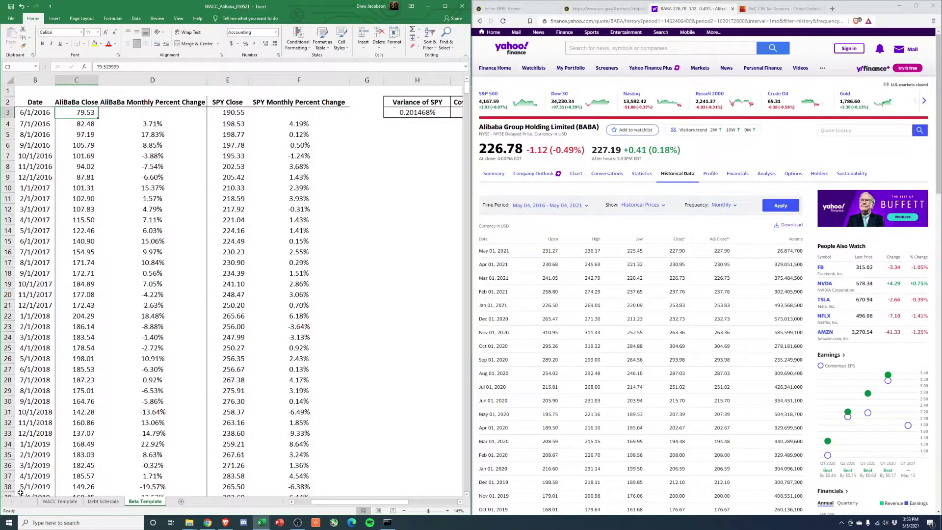
left_click(152, 122)
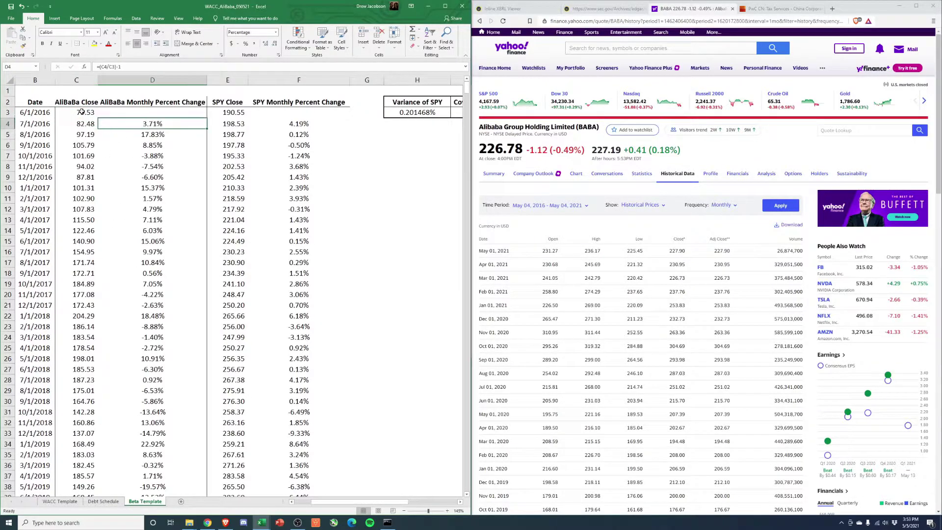
left_click(150, 135)
left_click(151, 146)
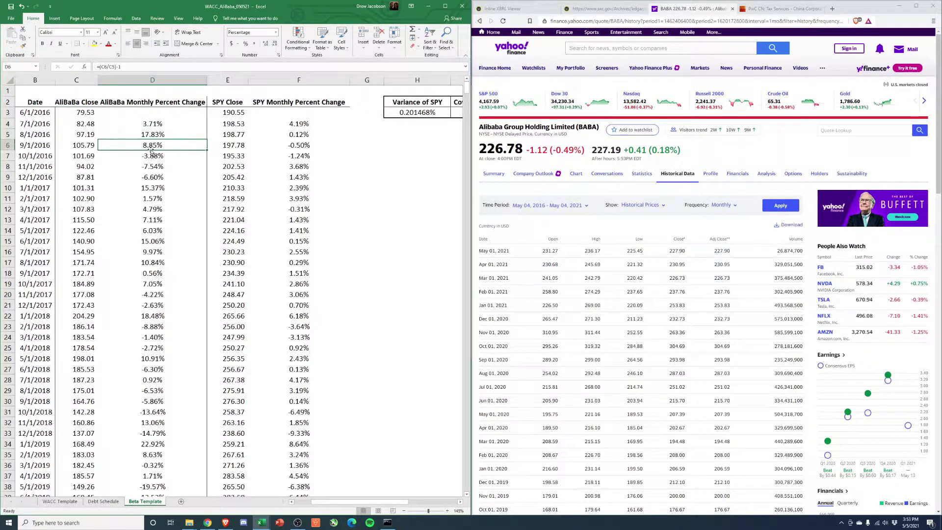
key("F2")
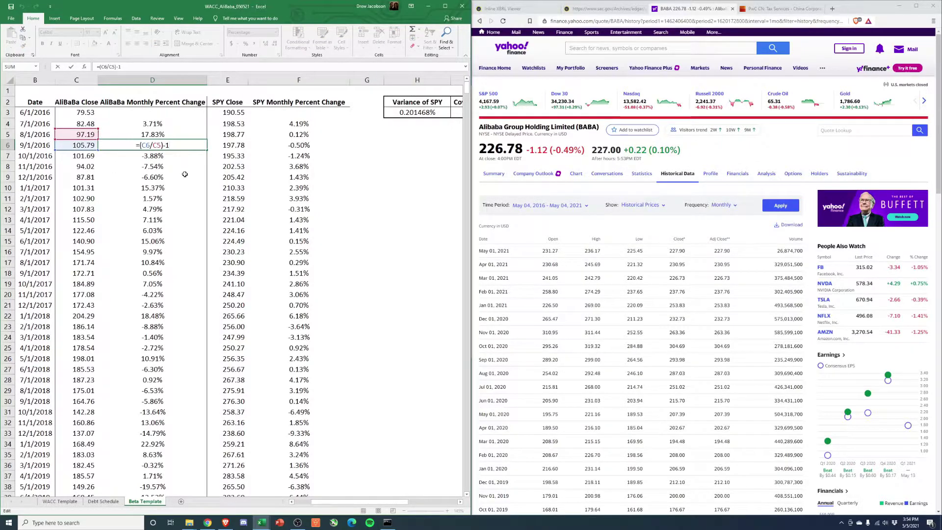
key("Escape")
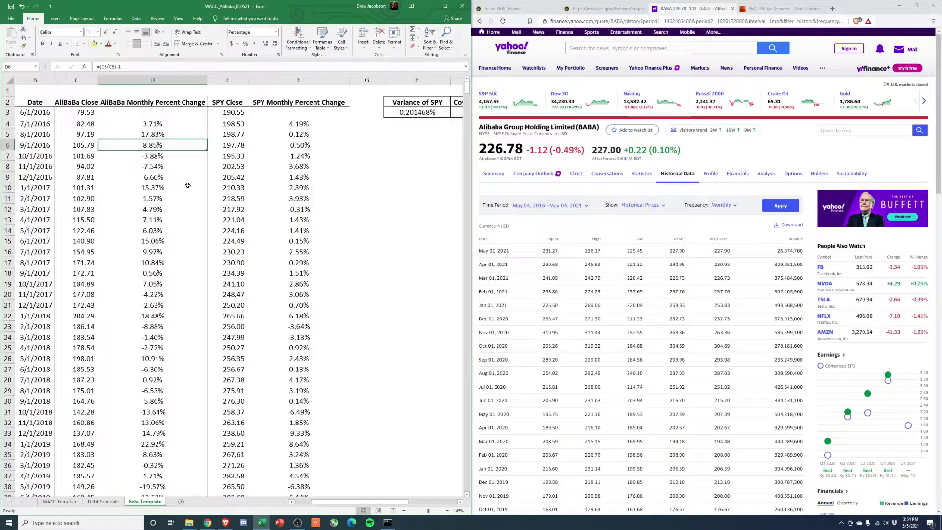
left_click(229, 105)
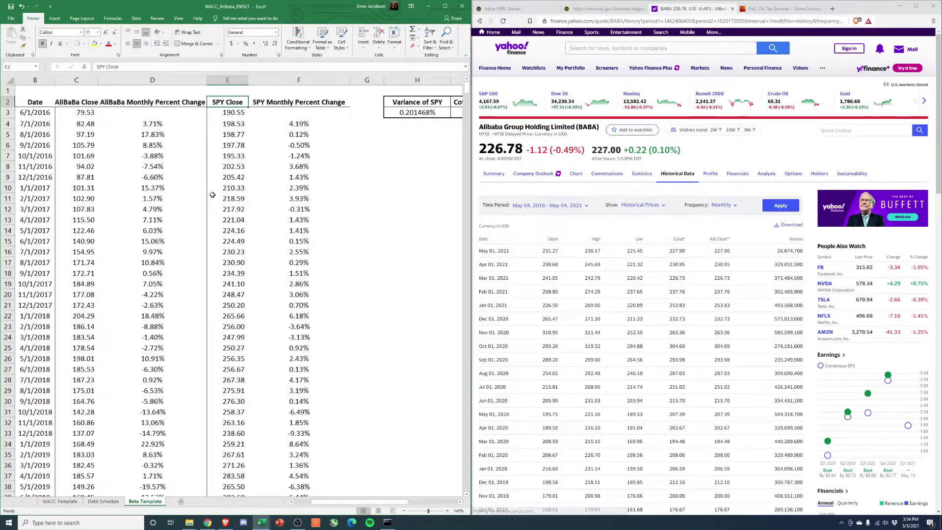
Search SPY and load its 5Y monthly price history, then check the F4 change formula.
left_click(597, 48)
type("SPY")
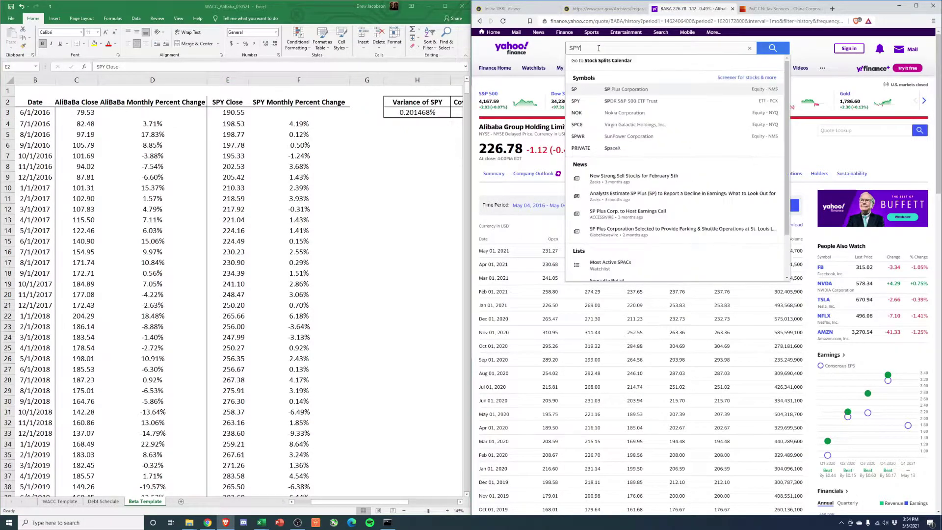
key("Return")
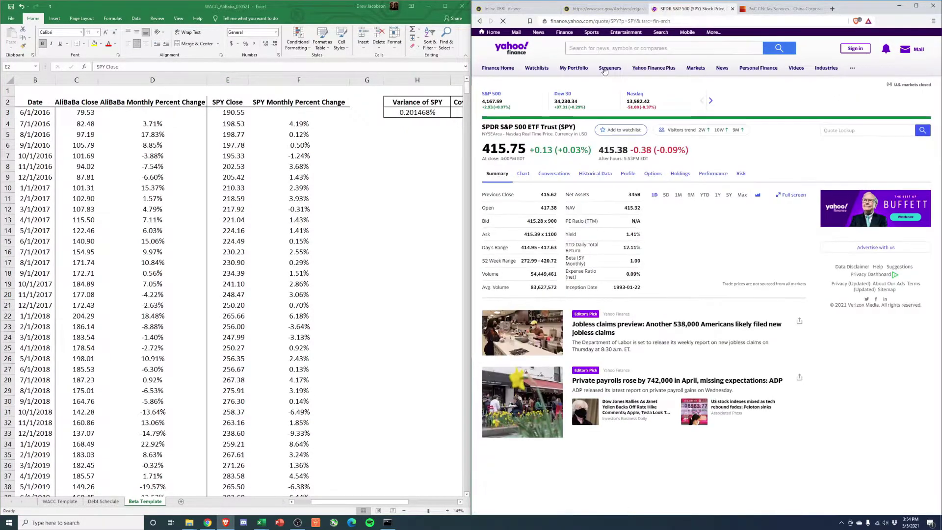
left_click(592, 173)
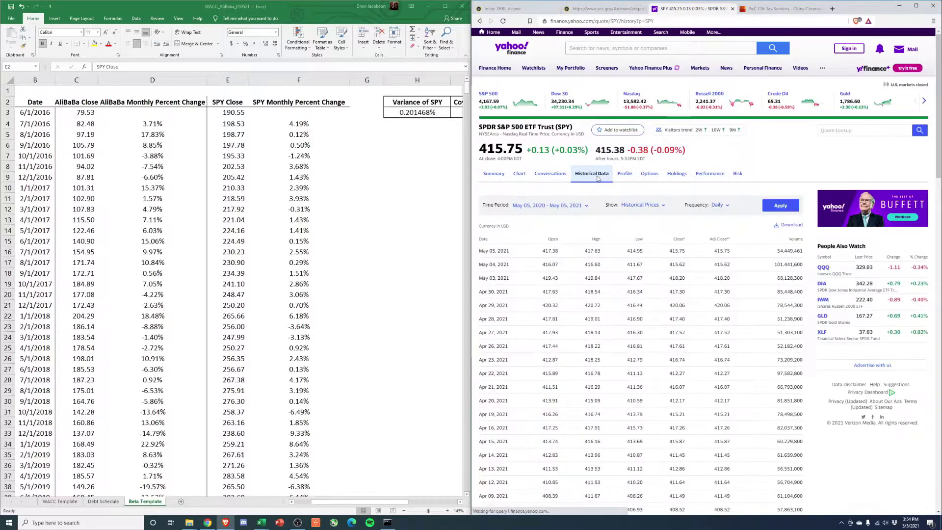
left_click(549, 205)
left_click(564, 234)
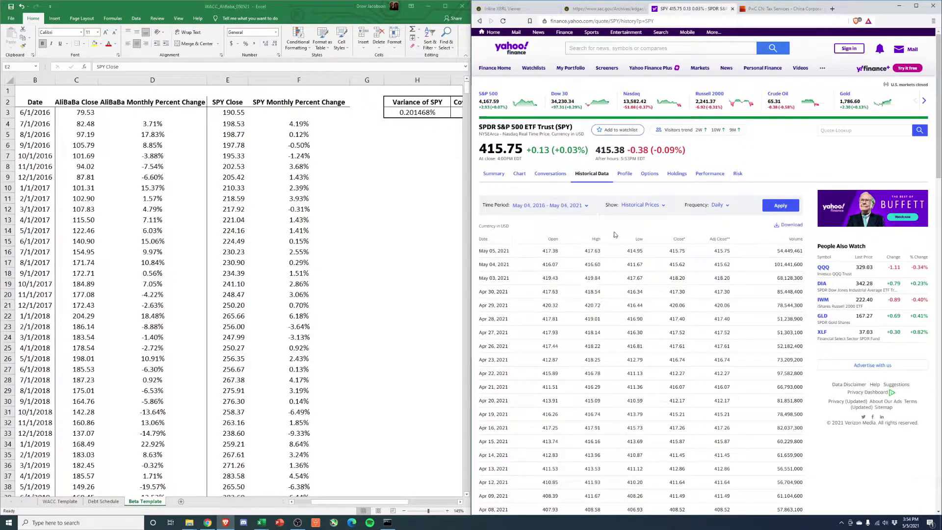
left_click(720, 205)
left_click(709, 244)
left_click(780, 206)
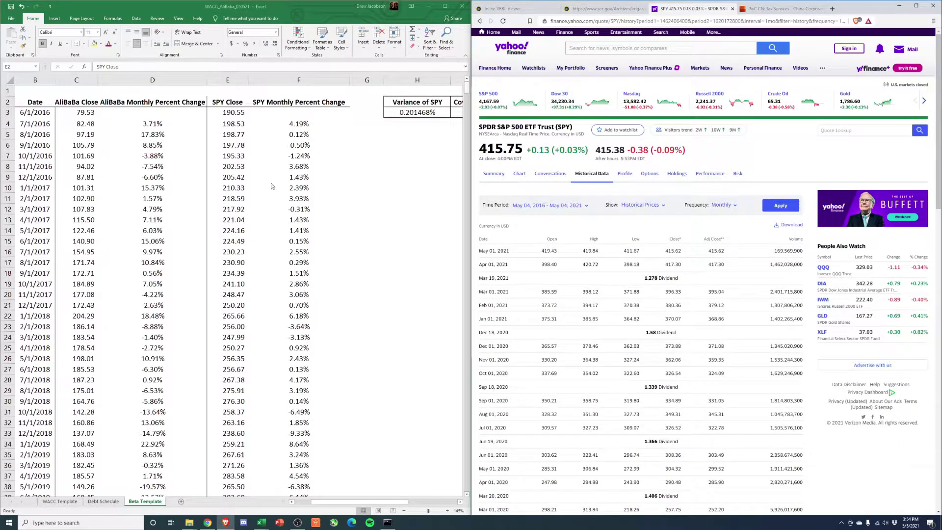
key("alt+Tab")
left_click(295, 124)
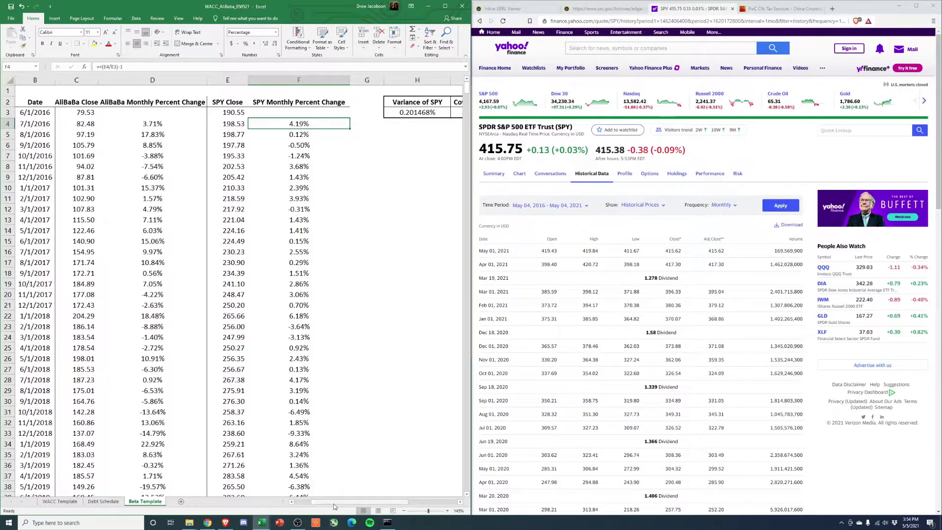
Change H3's variance formula from VAR to VAR.S, keeping 0.201468%.
left_click_drag(344, 501, 403, 507)
left_click(225, 111)
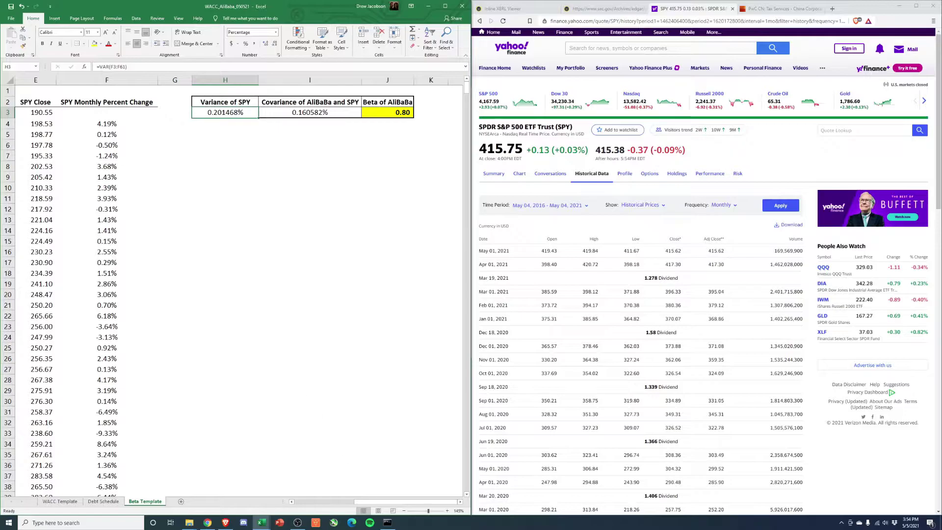
left_click_drag(428, 502, 428, 508)
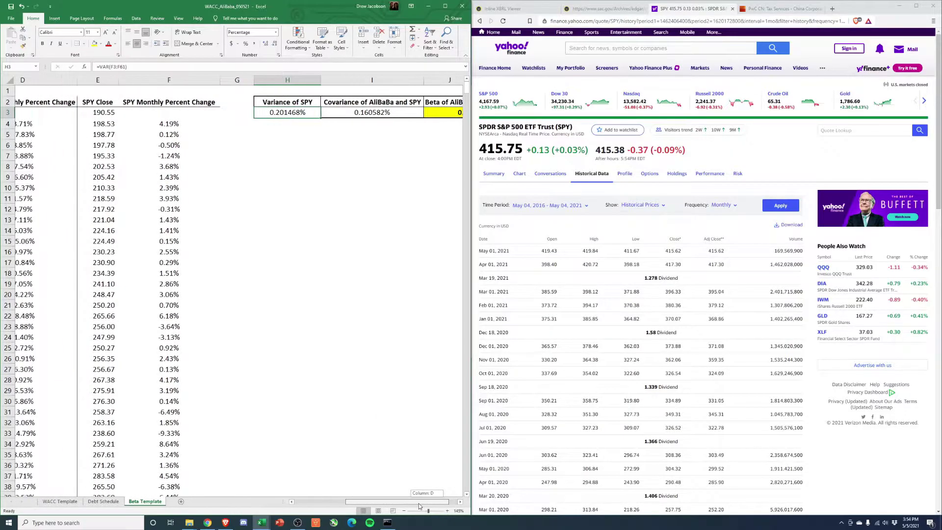
left_click_drag(419, 506, 417, 506)
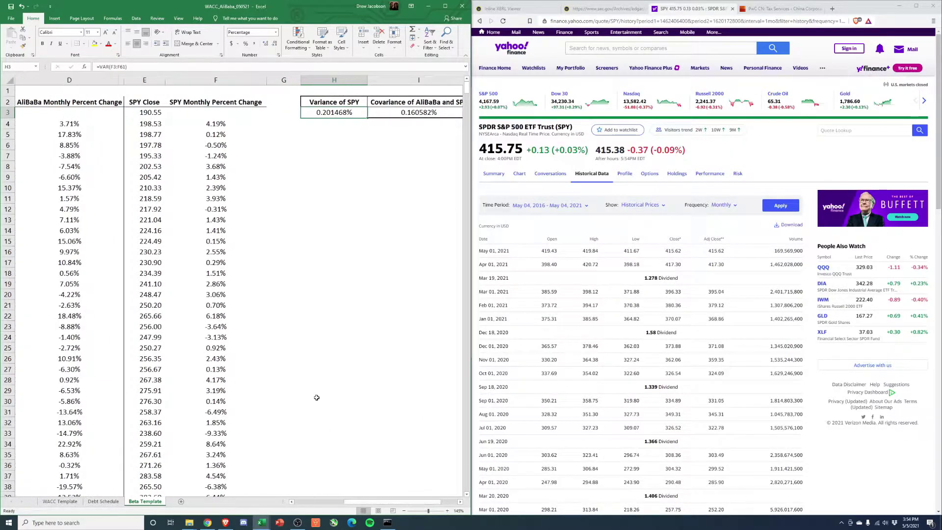
left_click(110, 66)
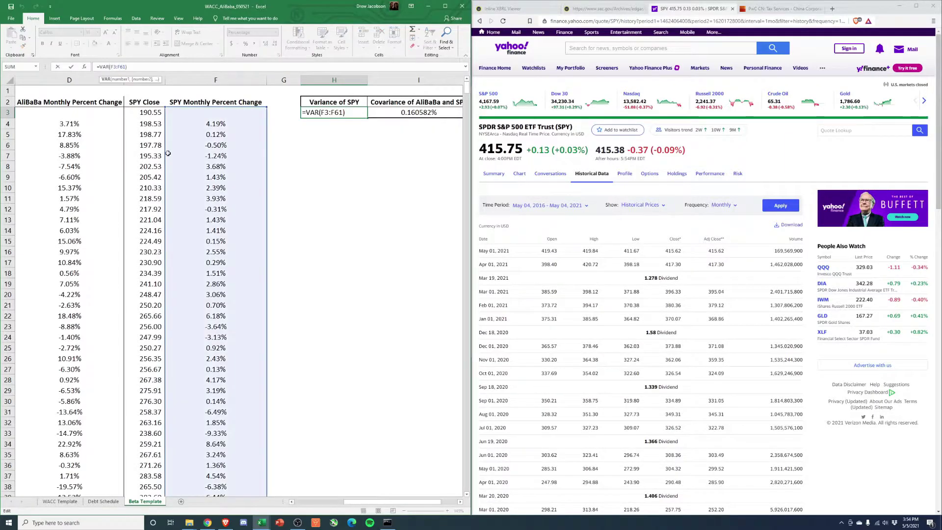
type(".S")
key("Return")
key("Up")
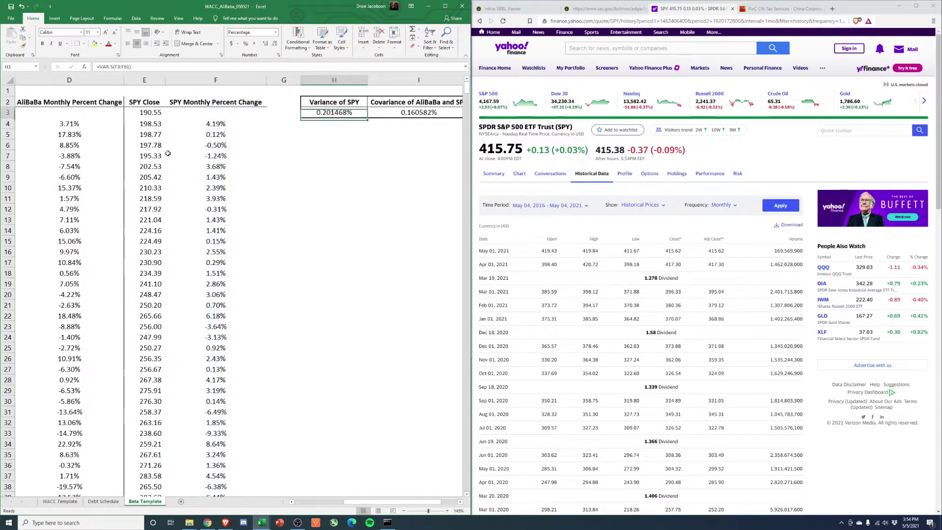
key("Right")
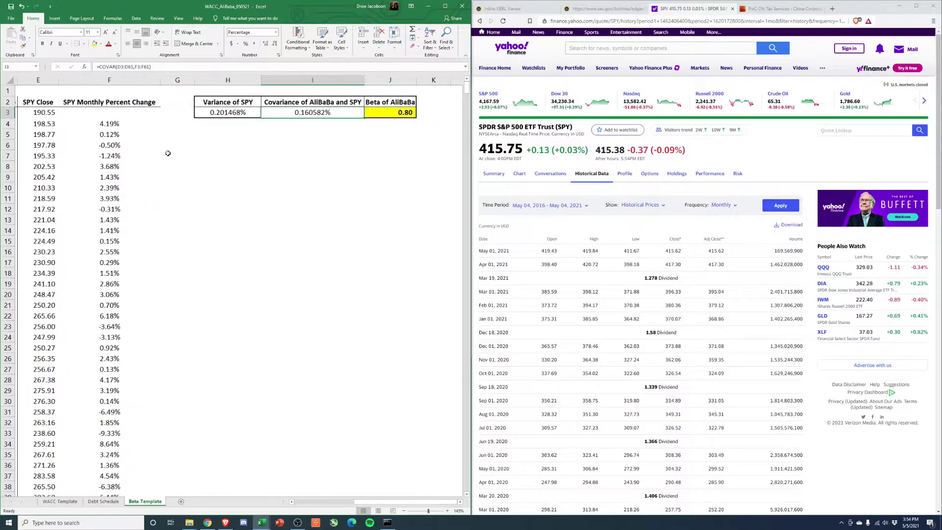
Replace COVAR with COVARIANCE.S in I3's covariance formula, giving 0.163399%.
left_click(119, 67)
type("ar")
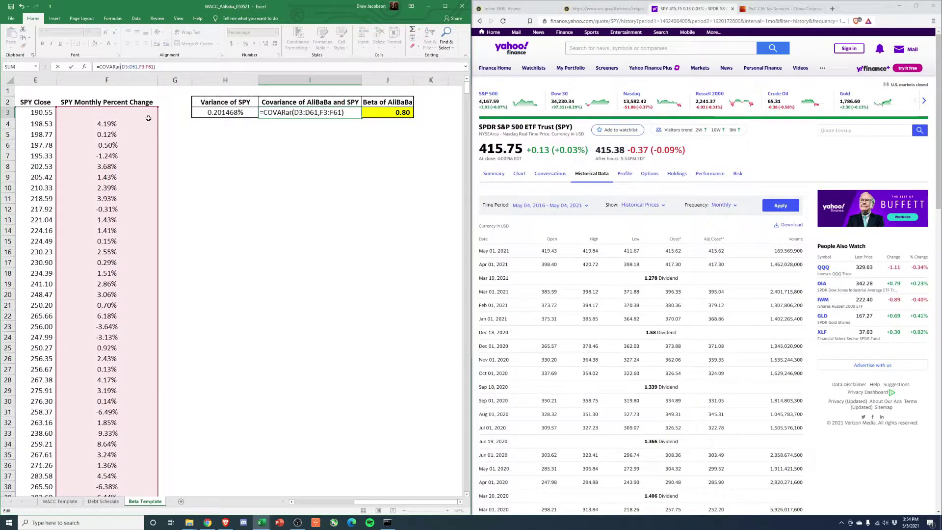
key("BackSpace")
key("BackSpace")
key("BackSpace")
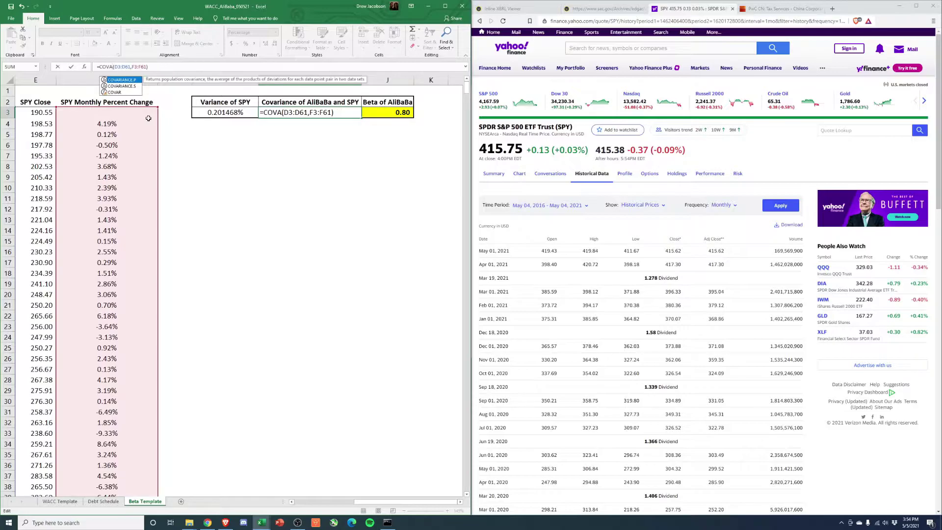
left_click(130, 86)
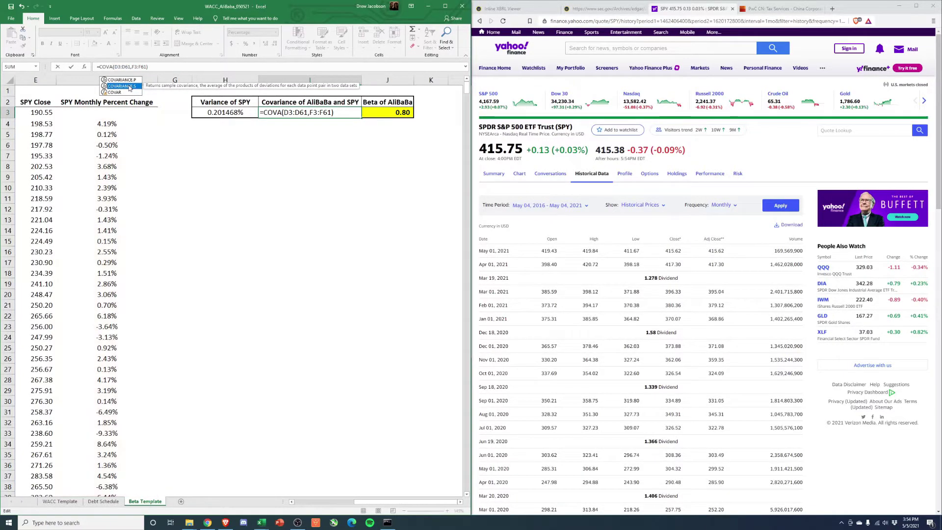
double_click(130, 86)
key("Return")
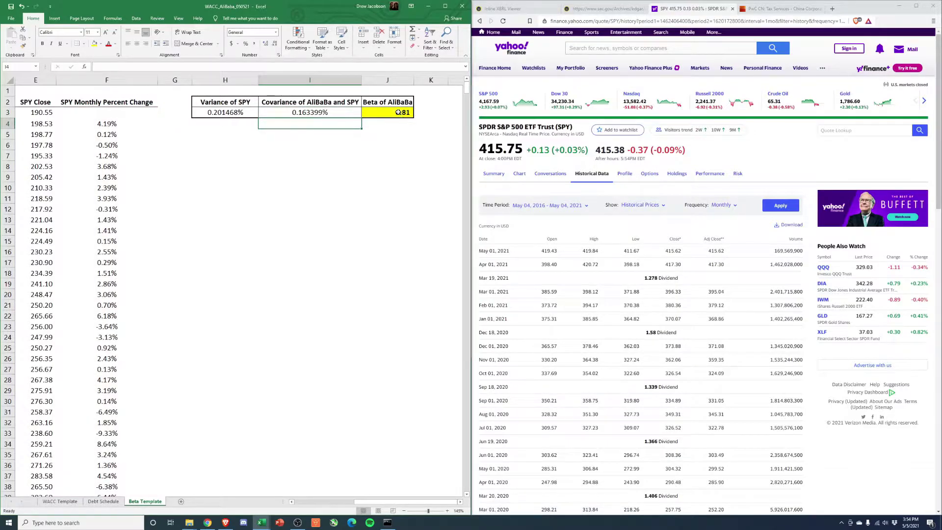
Review the beta in J3, the H3 and I3 formulas, and percent change columns D and F.
left_click(403, 114)
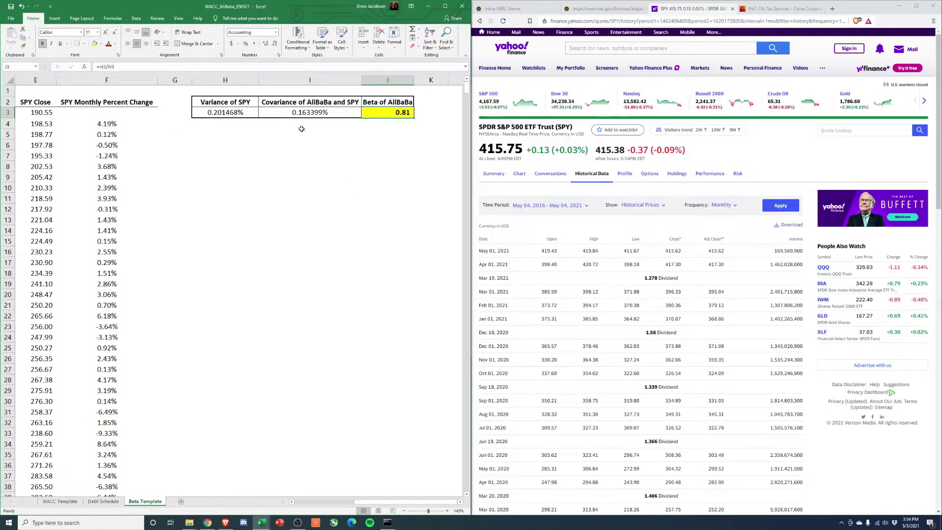
left_click(214, 112)
left_click(276, 115)
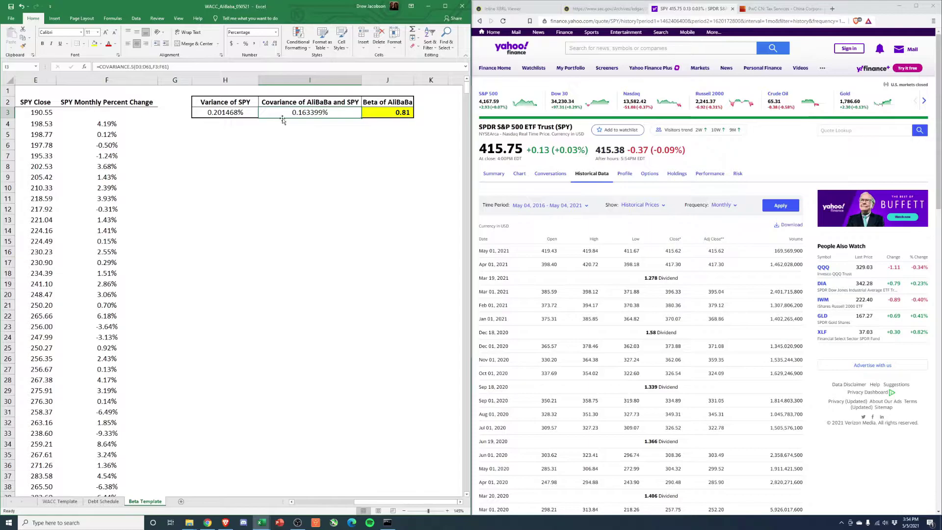
scroll(334, 488, "left", 3)
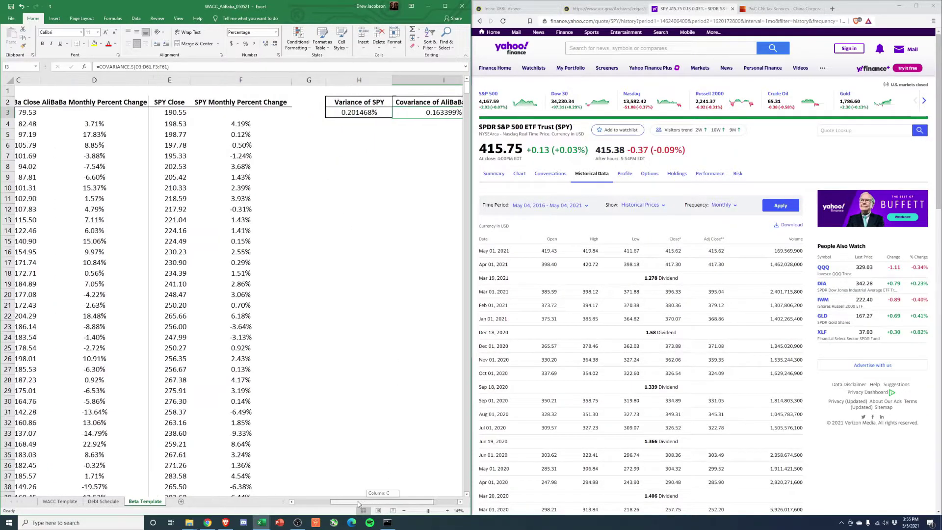
left_click(129, 79)
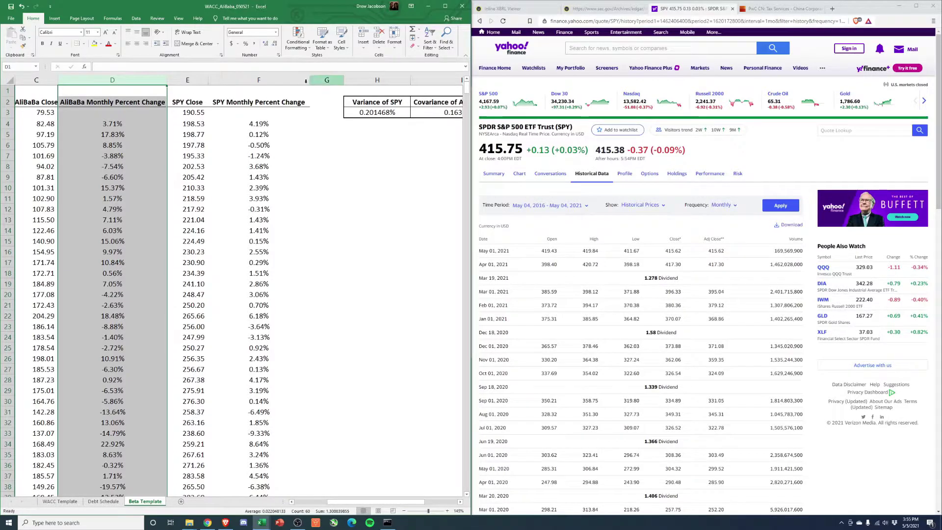
left_click(265, 81, "ctrl")
left_click(263, 81)
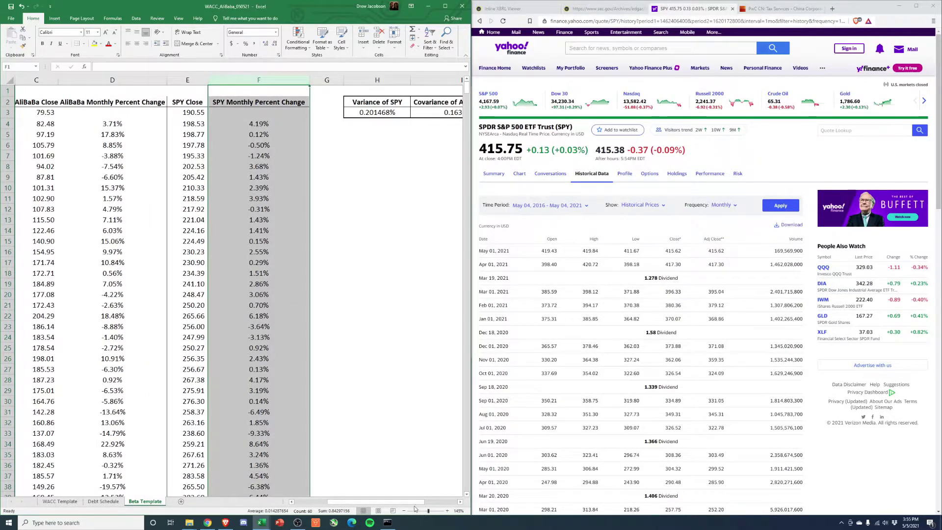
scroll(396, 176, "right", 2)
left_click(385, 112)
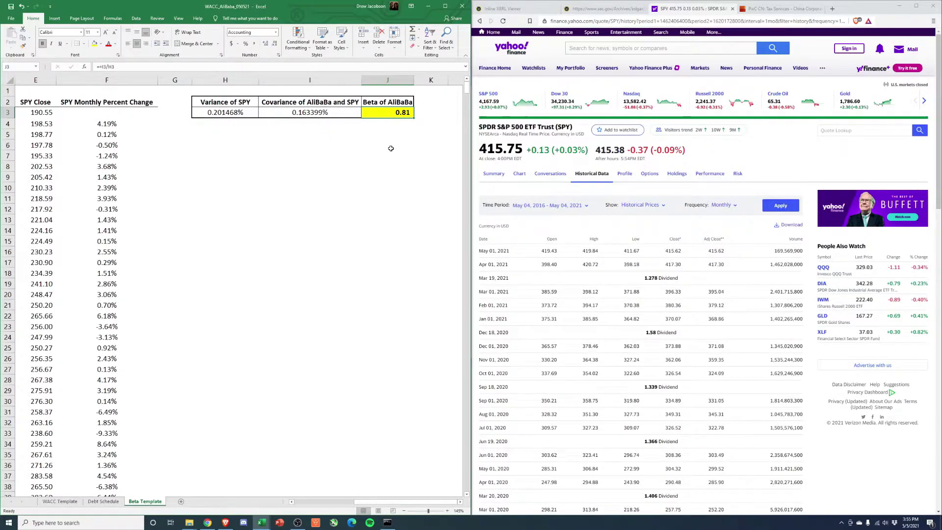
On the WACC Template, finish C13's CAPM formula so Cost of Equity reads 6.9%.
left_click(67, 501)
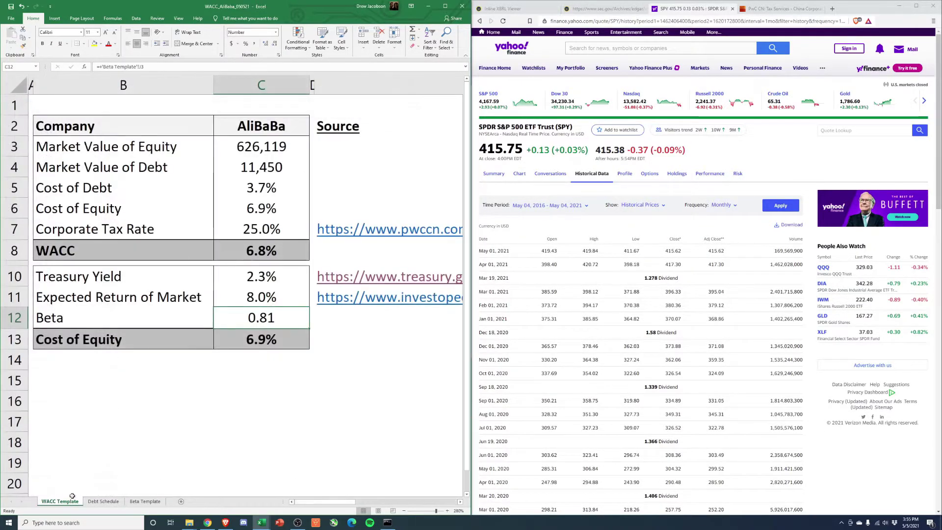
key("Down")
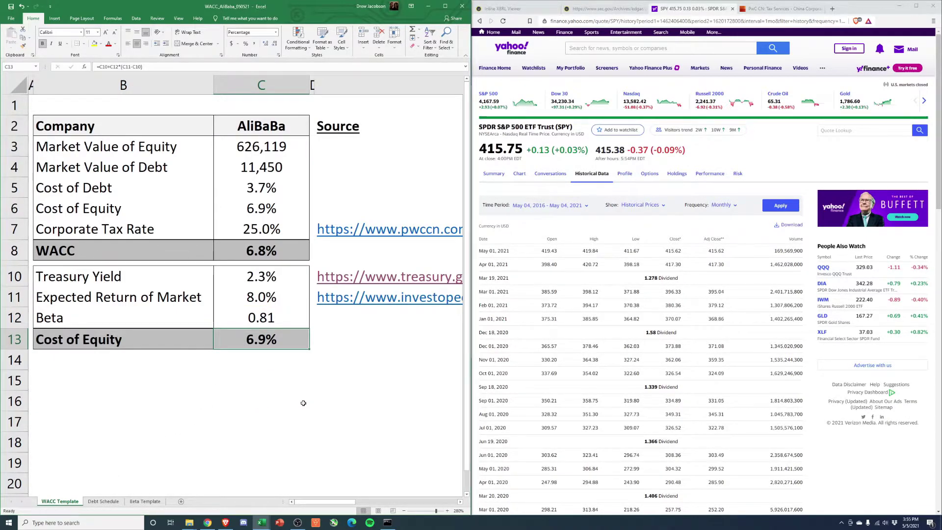
key("F2")
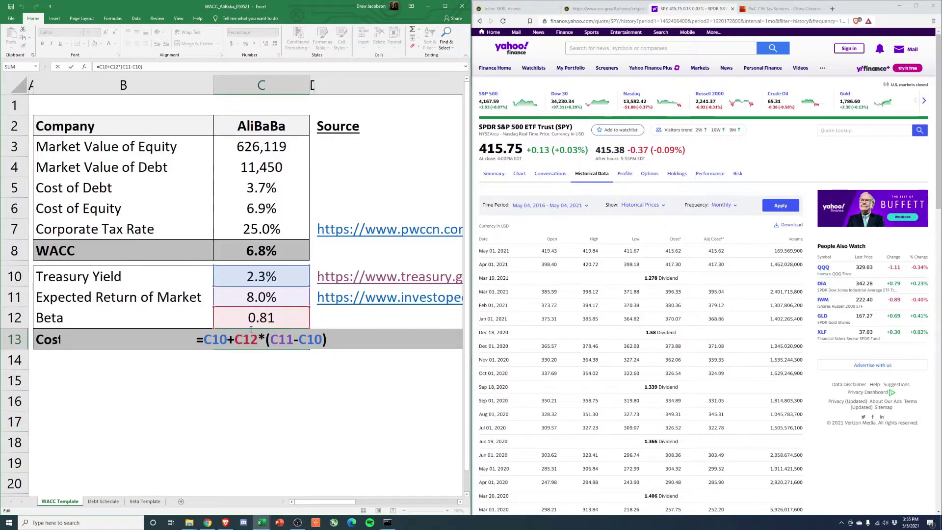
left_click(220, 370)
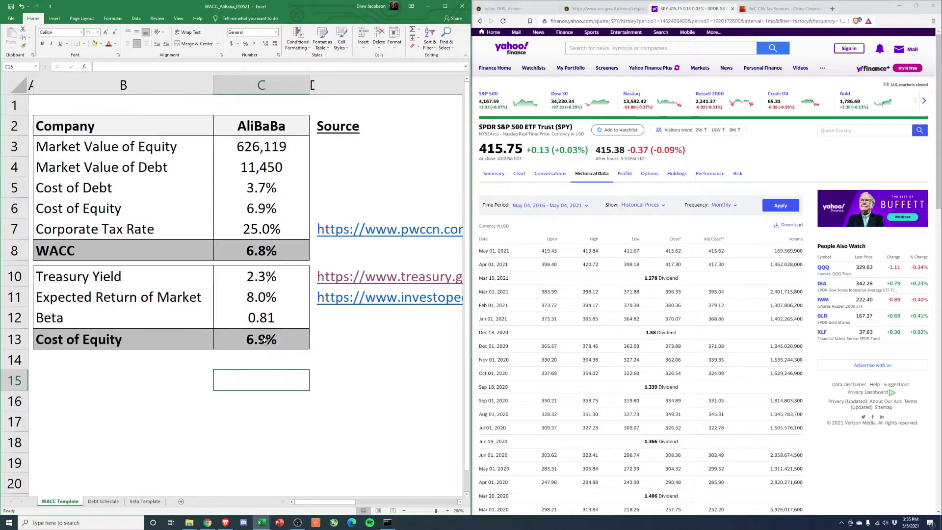
key("Up")
key("Up")
key("Up")
key("Up")
key("Up")
key("Up")
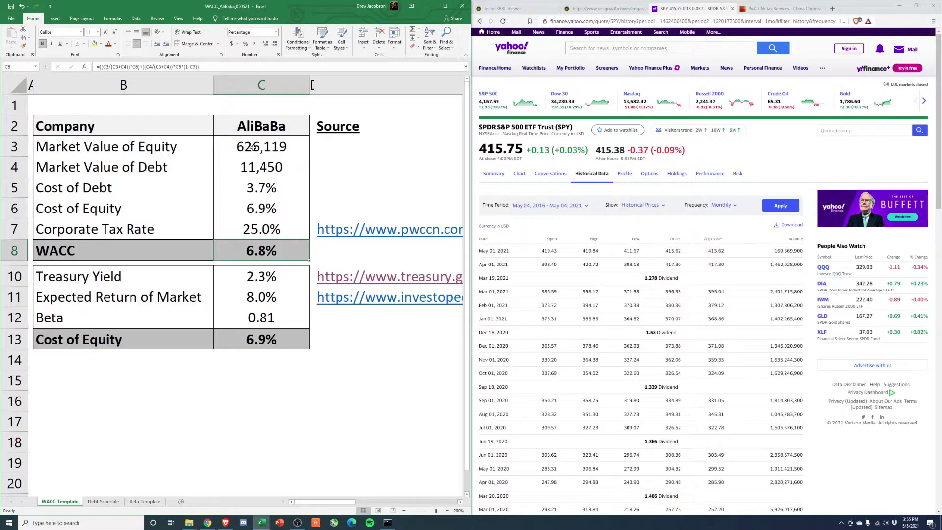
left_click_drag(253, 147, 256, 161)
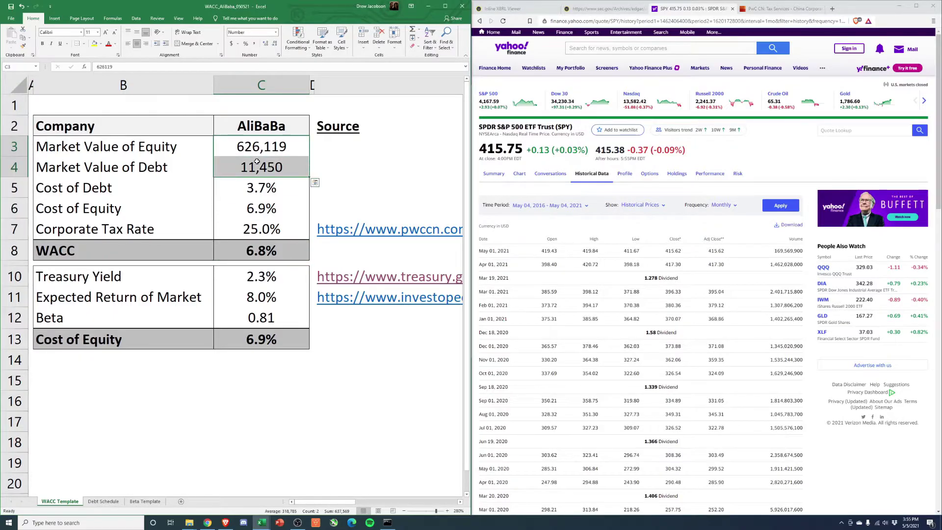
left_click(272, 147)
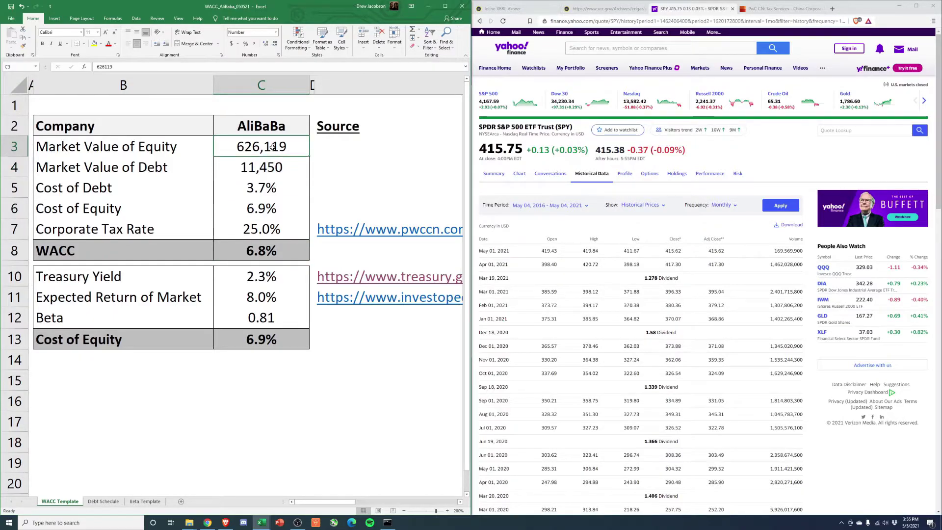
left_click(257, 211)
left_click(257, 172)
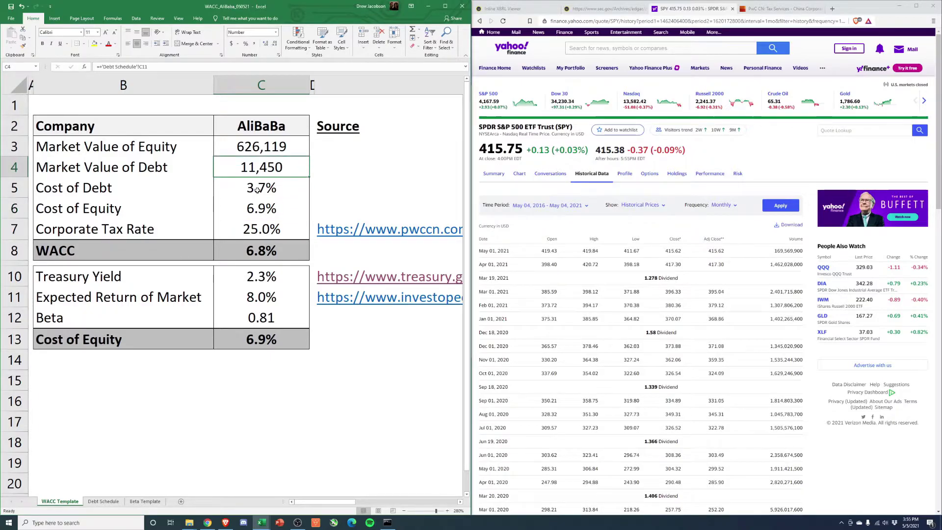
left_click(259, 185)
left_click_drag(258, 150, 259, 169)
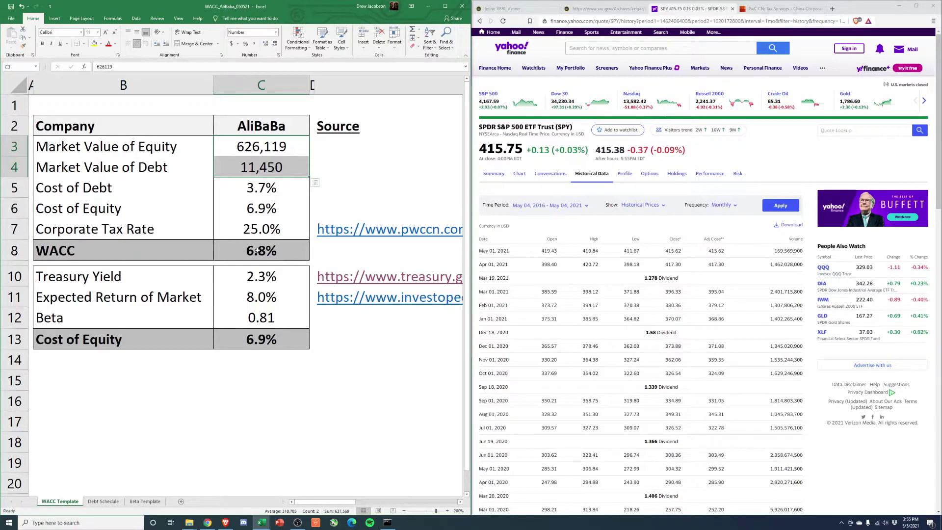
left_click(250, 250)
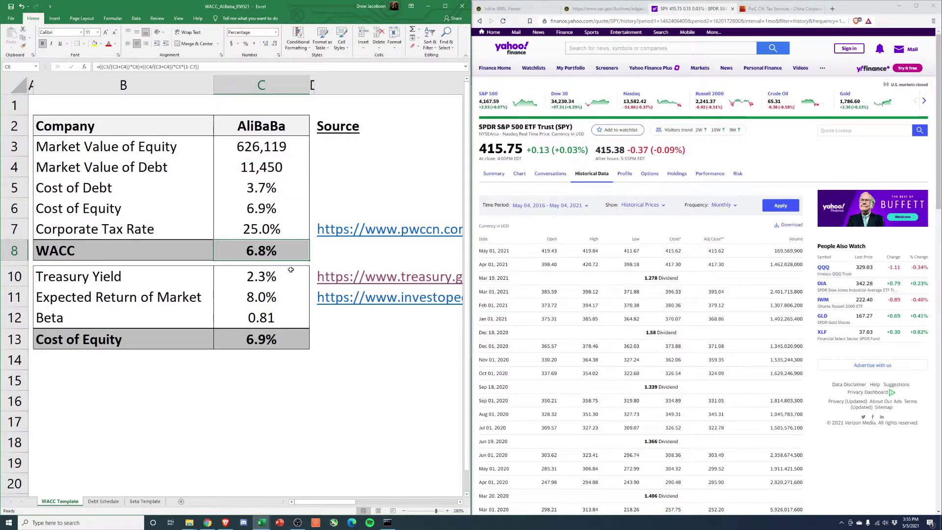
left_click(229, 229)
left_click(231, 167)
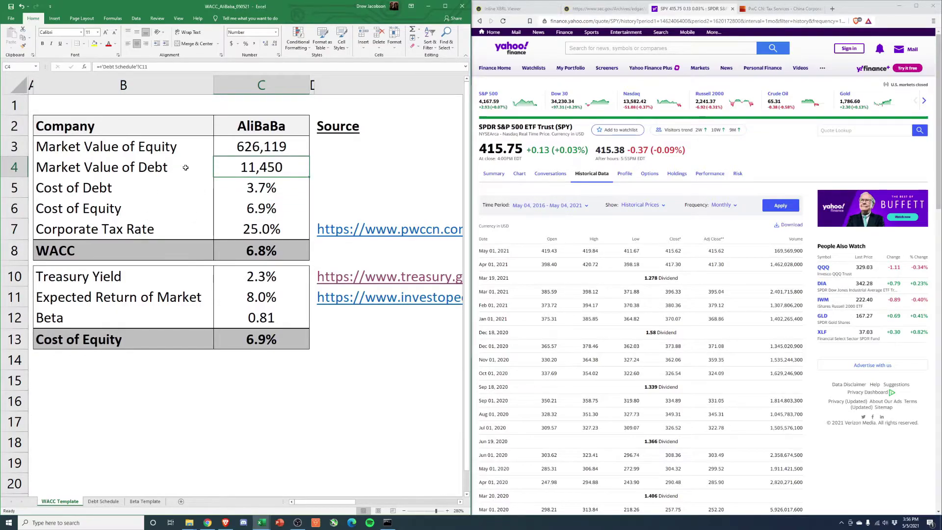
key("Down")
key("Down")
key("Down")
key("Down")
key("F2")
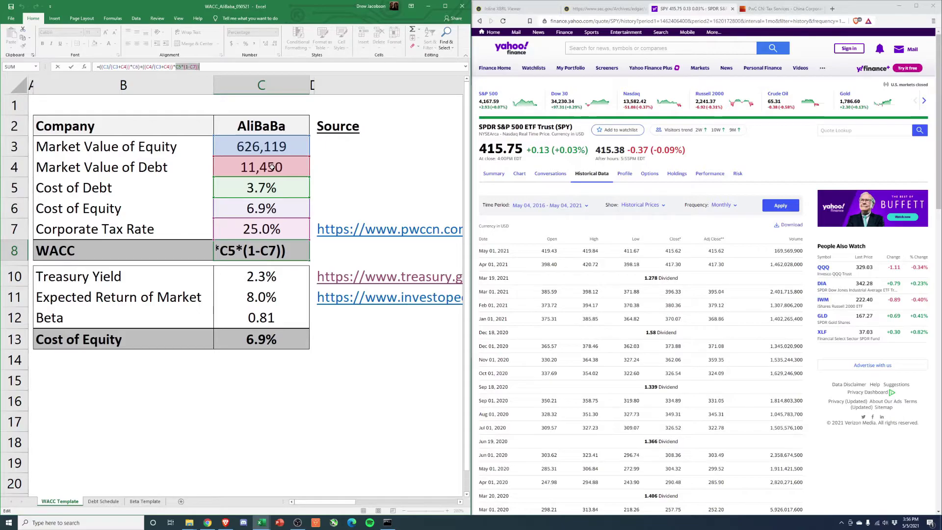
key("ctrl+Return")
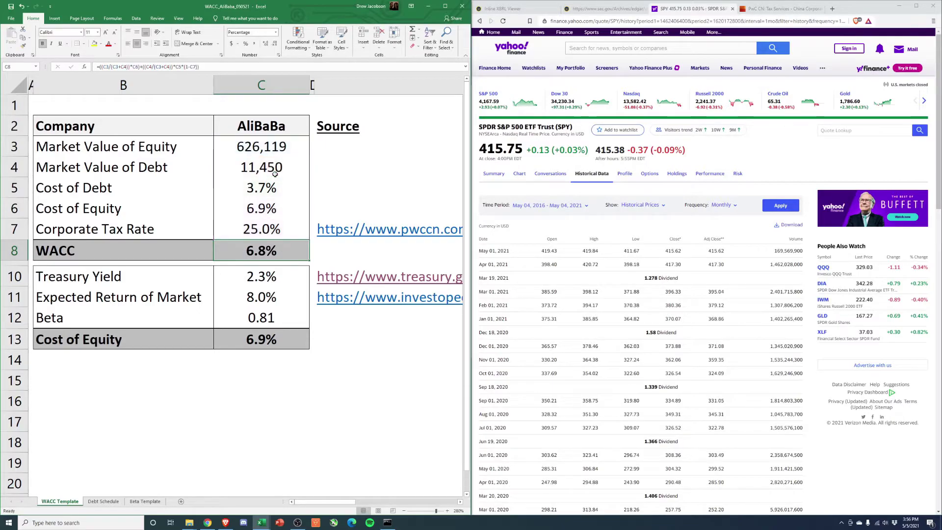
left_click(149, 228)
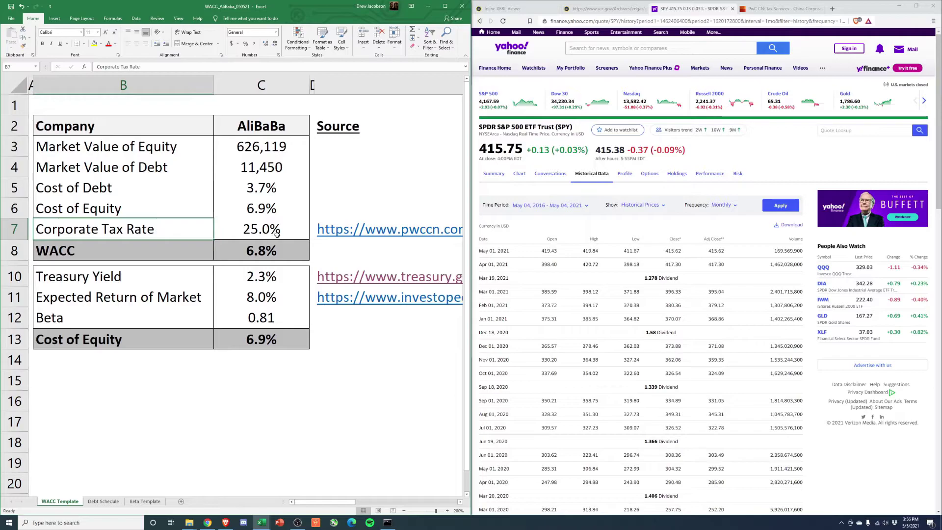
left_click(260, 229)
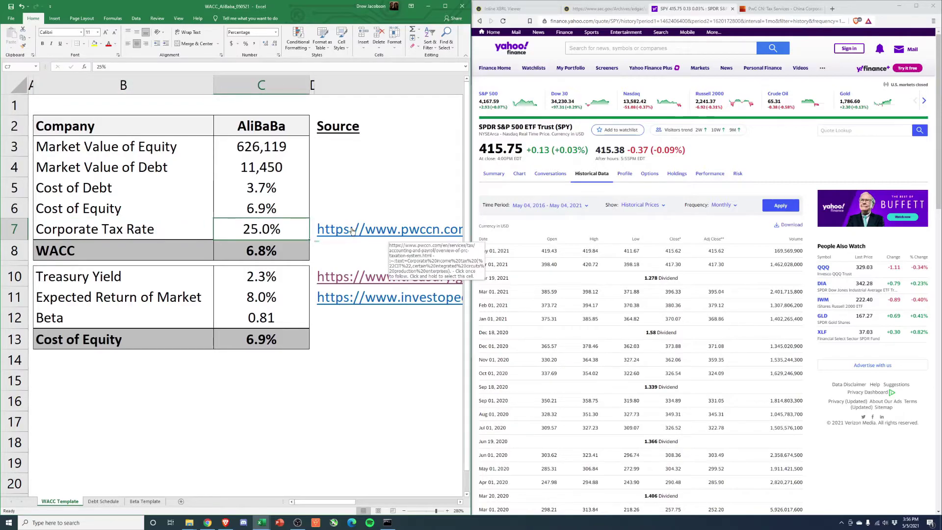
Read the PwC tax page, highlighting the 25% standard and 15% high-tech enterprise rates.
left_click(352, 231)
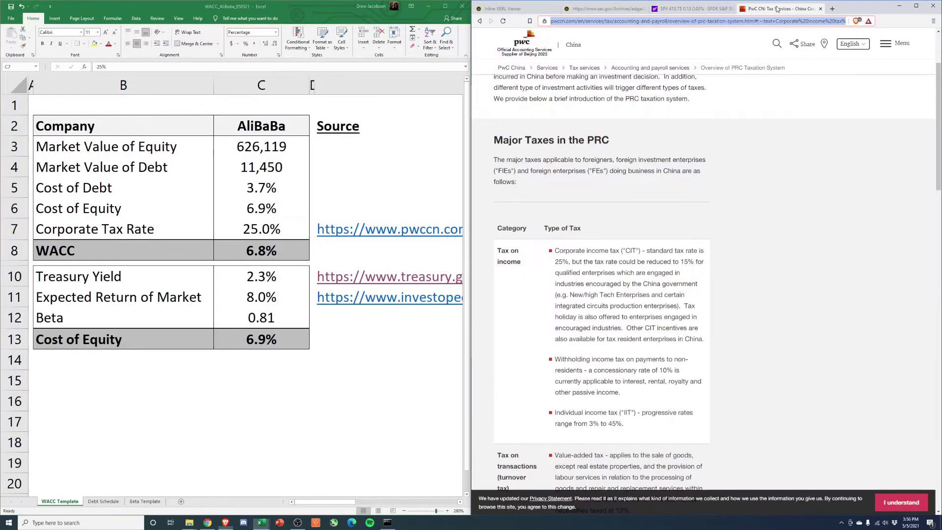
scroll(579, 265, "down", 1)
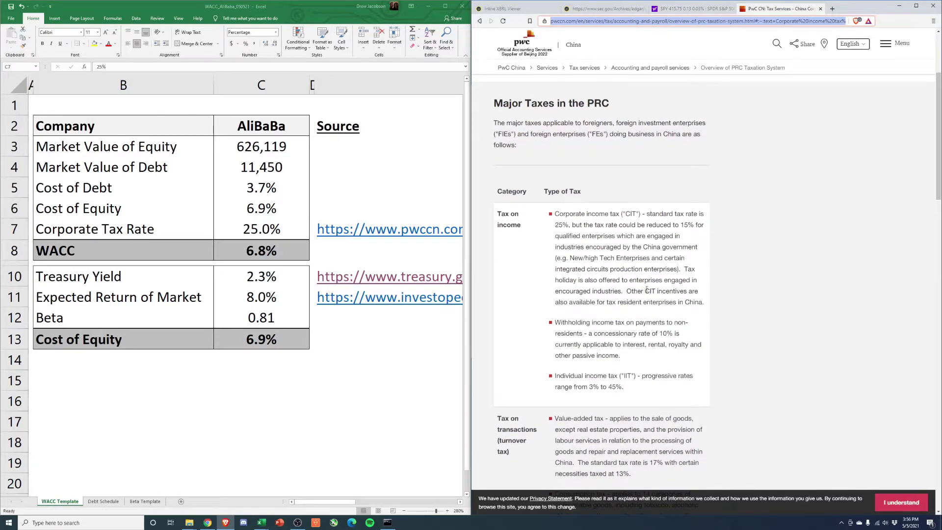
double_click(684, 225)
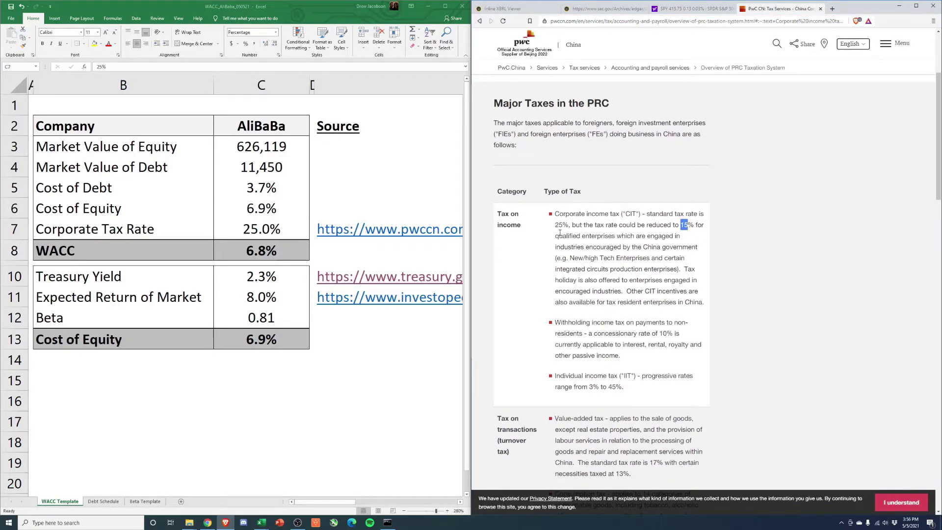
left_click_drag(562, 224, 577, 224)
left_click_drag(567, 257, 665, 259)
left_click(665, 260)
Try a 15% corporate tax rate, restore 25%, and recheck Market Value of Debt, WACC and Beta.
left_click(265, 229)
type("15")
key("Return")
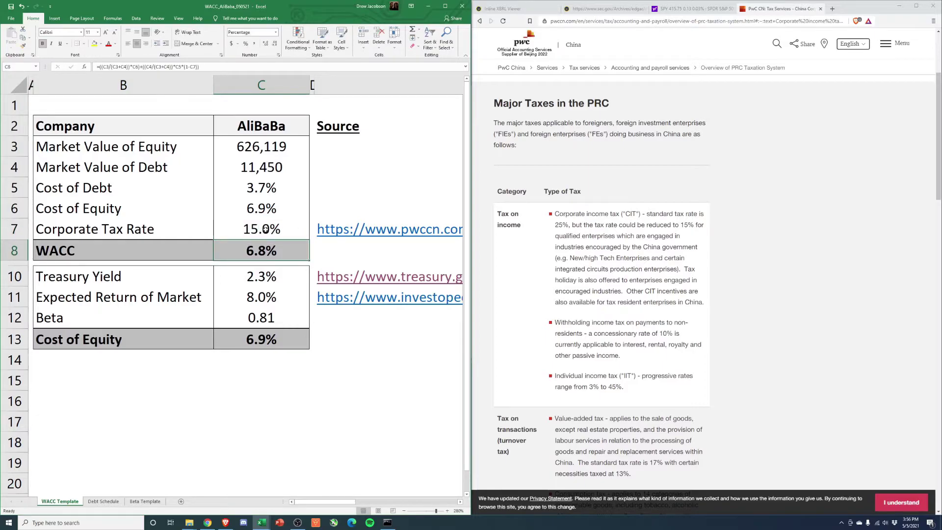
key("Up")
type("25")
key("Return")
left_click(265, 166)
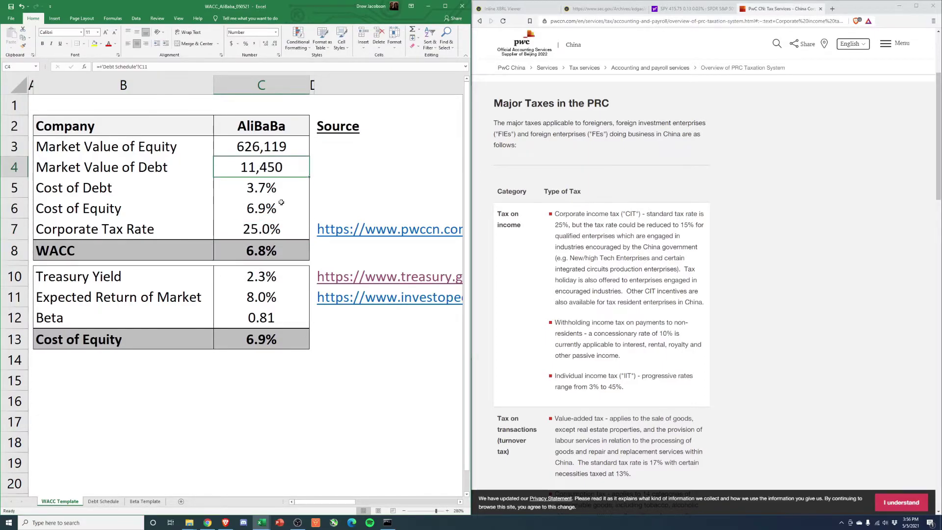
left_click(286, 257)
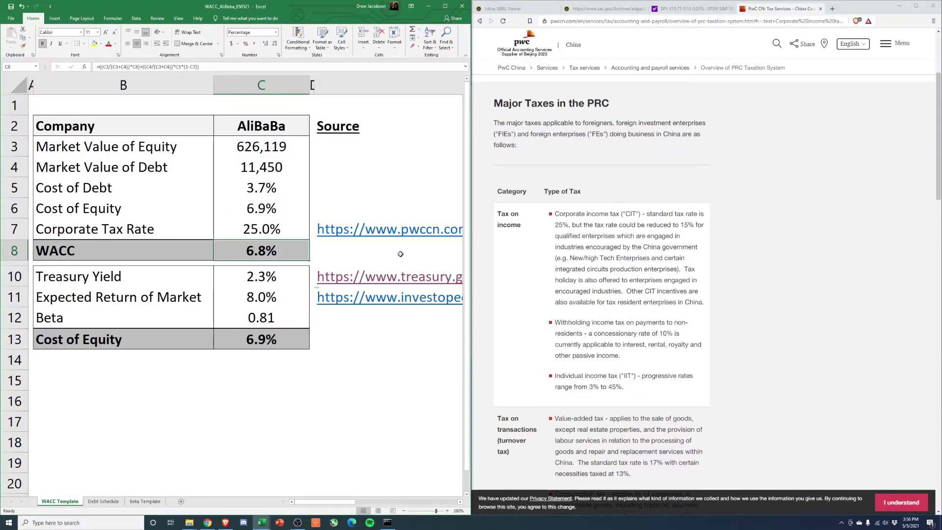
left_click(280, 324)
Look up BABA on Yahoo Finance and compare its 0.82 5Y monthly beta with the sheet's 0.81.
left_click(694, 9)
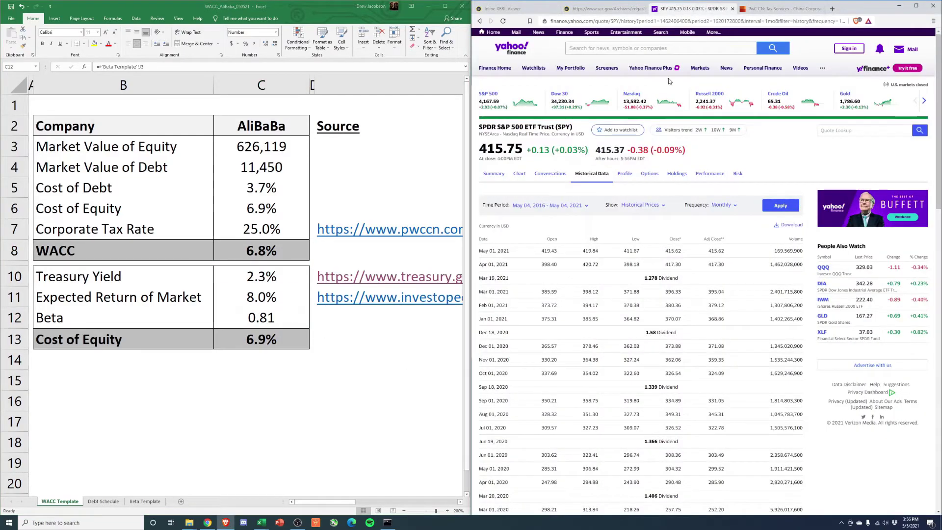
left_click(634, 48)
type("baba")
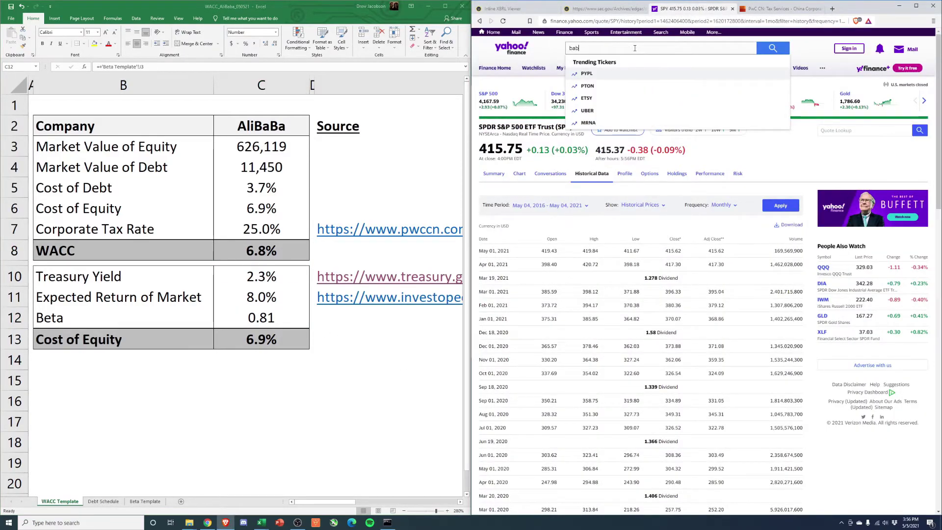
left_click(644, 74)
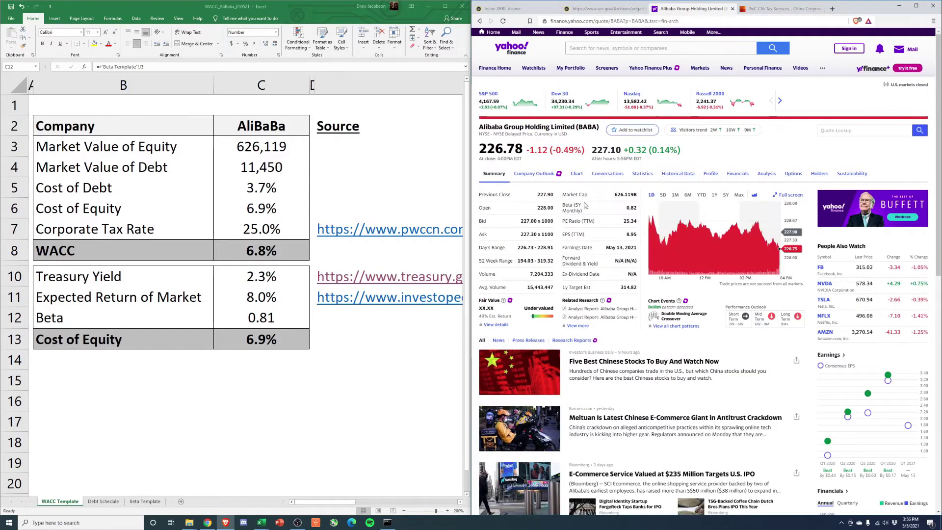
left_click_drag(626, 208, 636, 208)
left_click(275, 319)
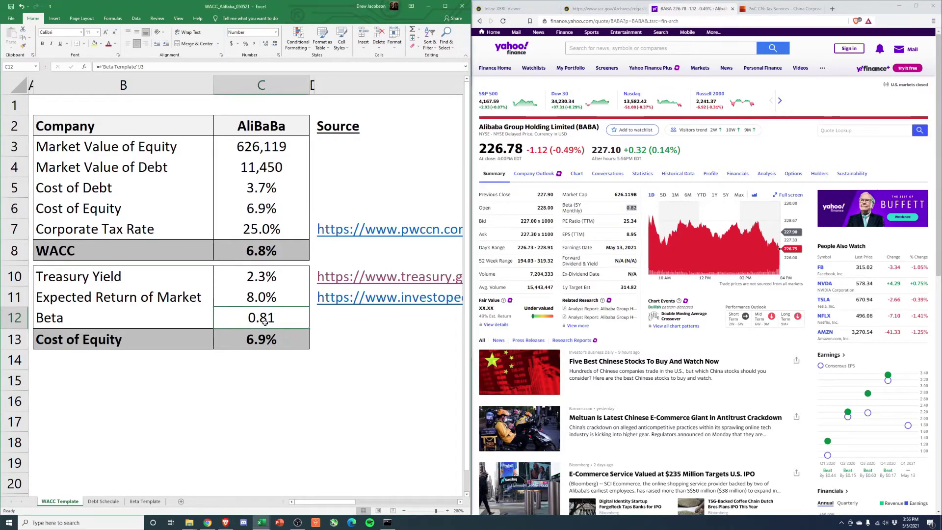
left_click(619, 209)
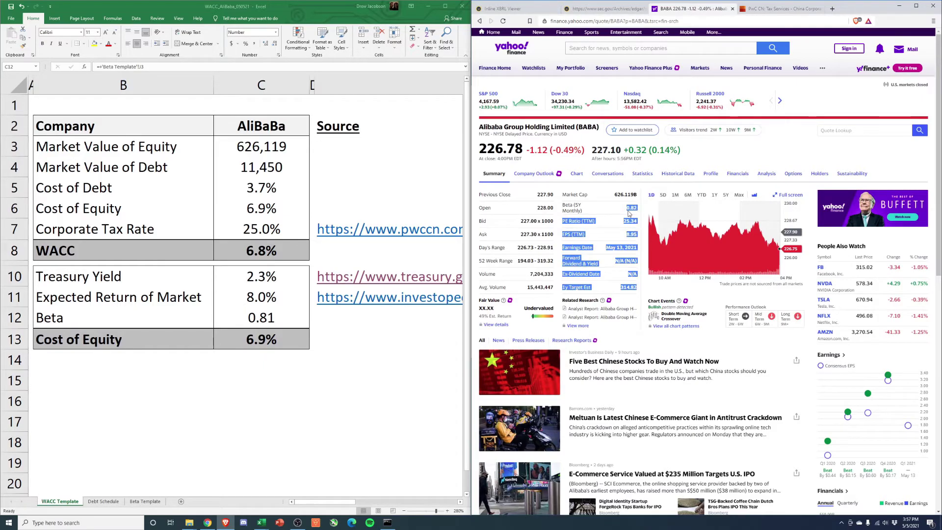
mouse_move(605, 66)
left_click(606, 49)
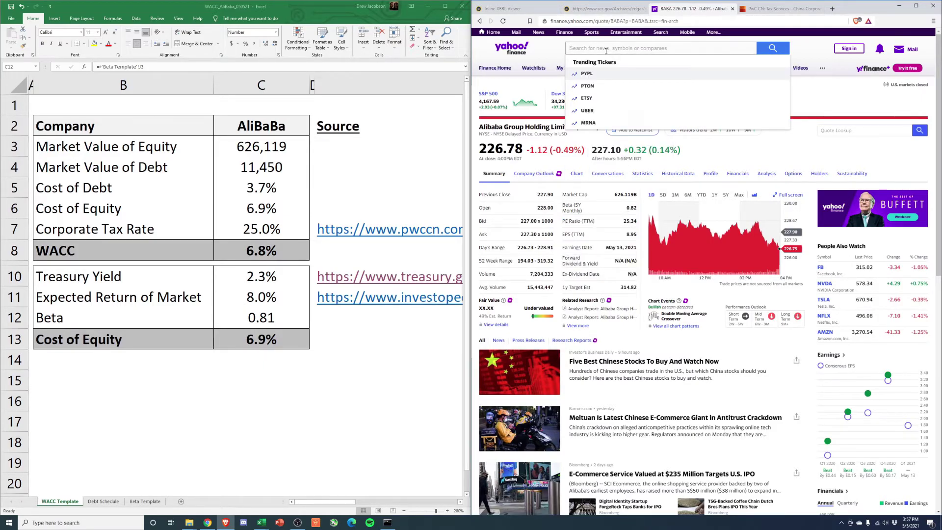
type("PLTR")
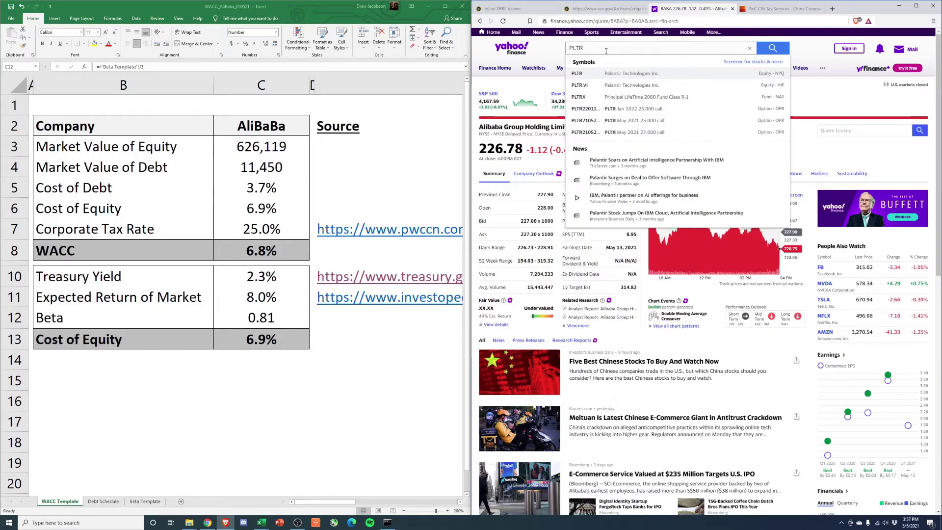
left_click(619, 78)
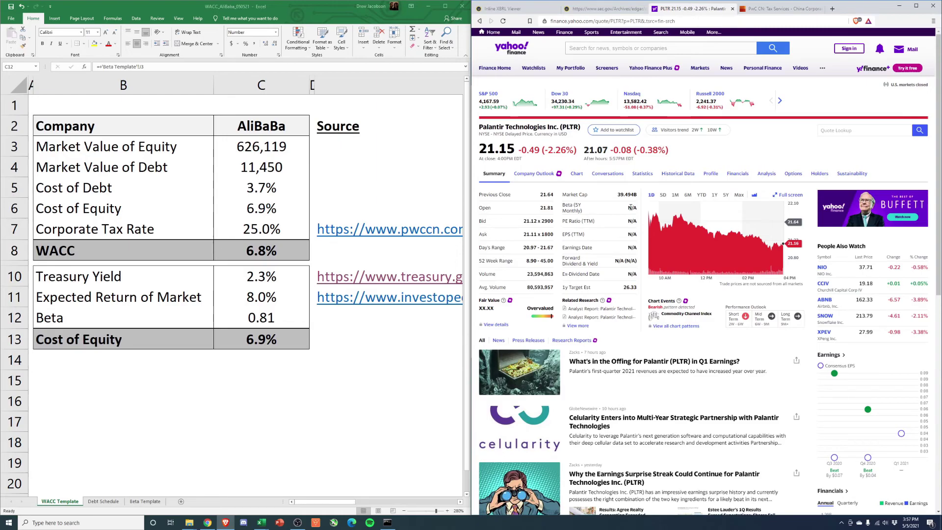
left_click(480, 21)
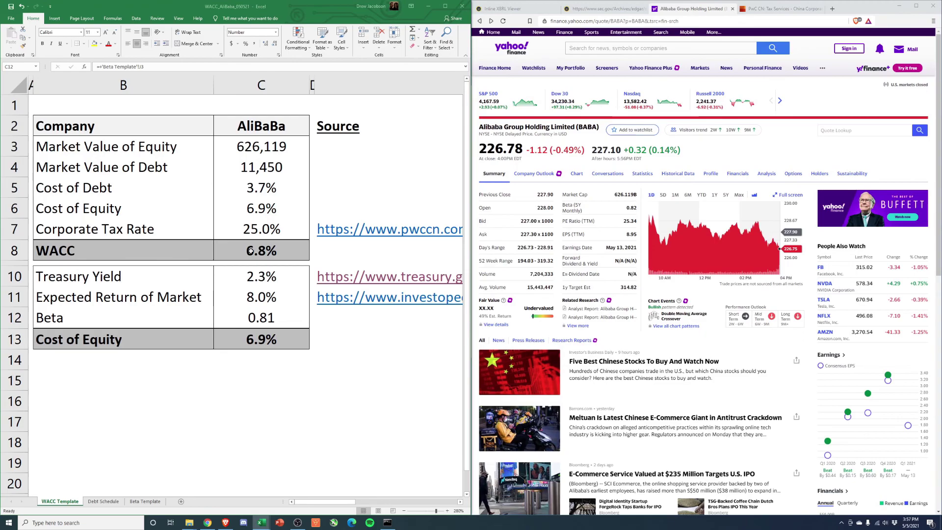
left_click(230, 250)
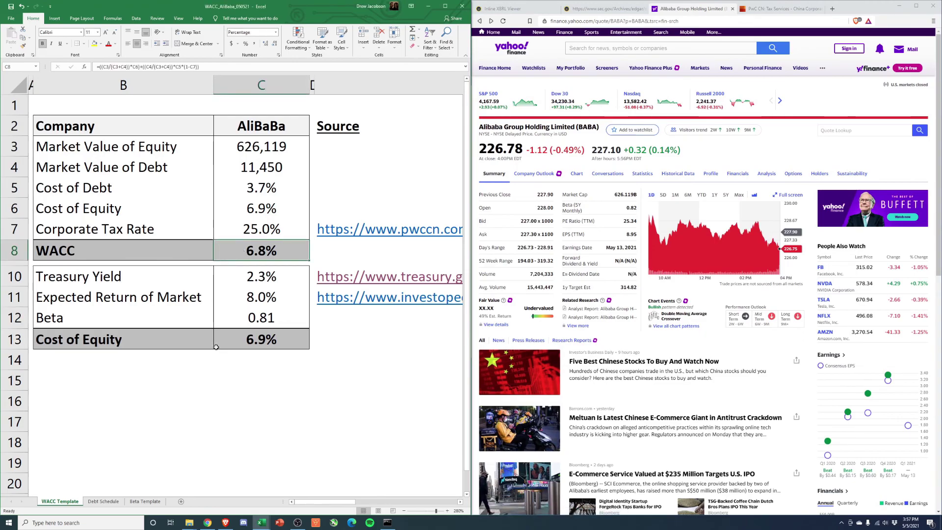